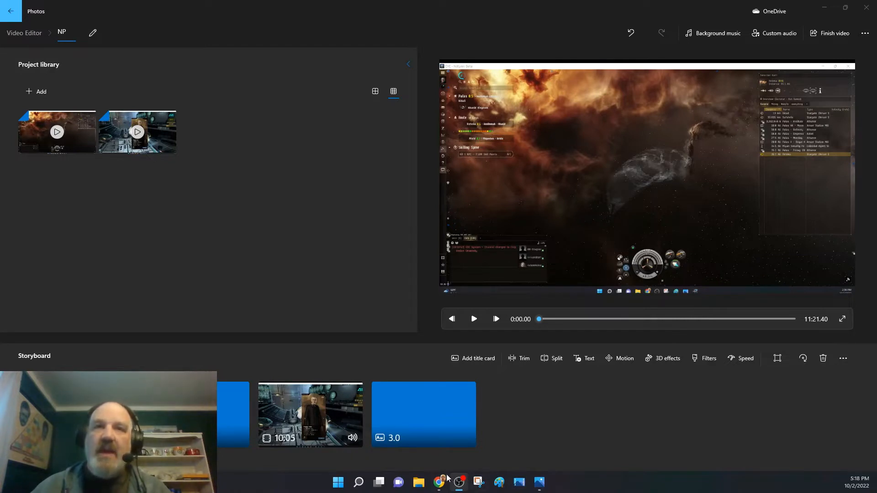
Switch to OBS, show the "base game" scene and then "Scene 3", and return to the Photos video editor.
mouse_move(462, 488)
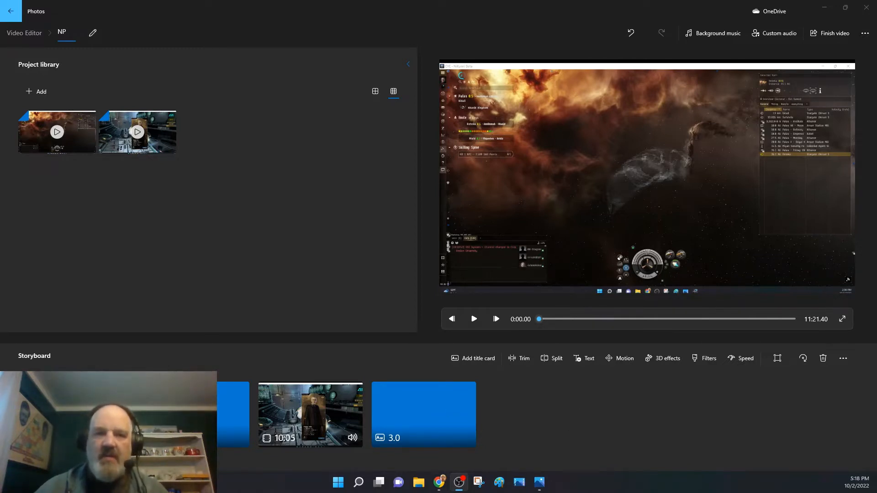
left_click_drag(414, 480, 438, 74)
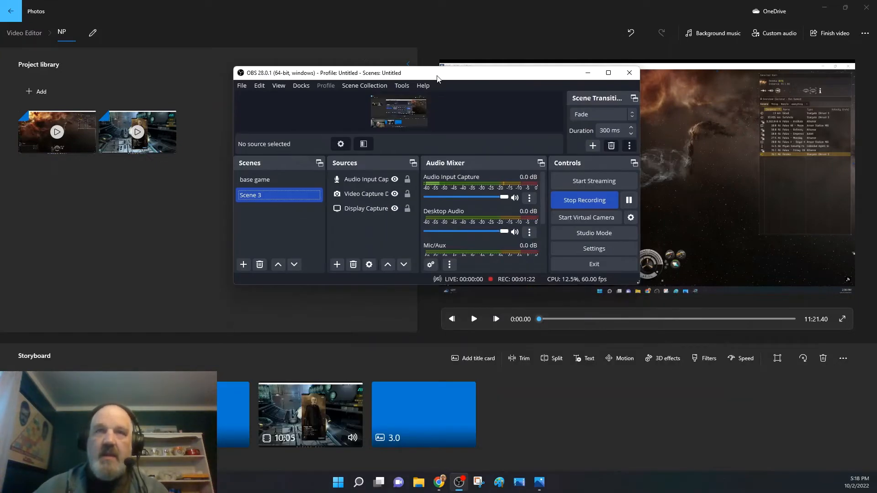
left_click(608, 72)
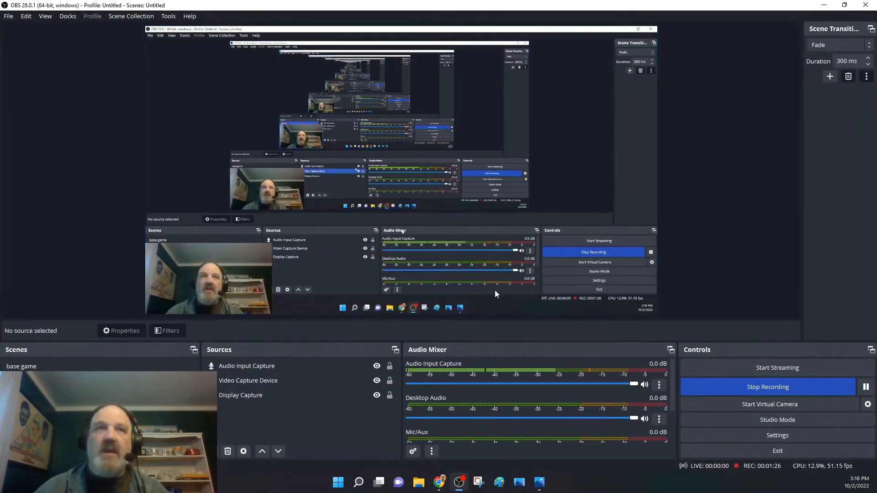
left_click(267, 384)
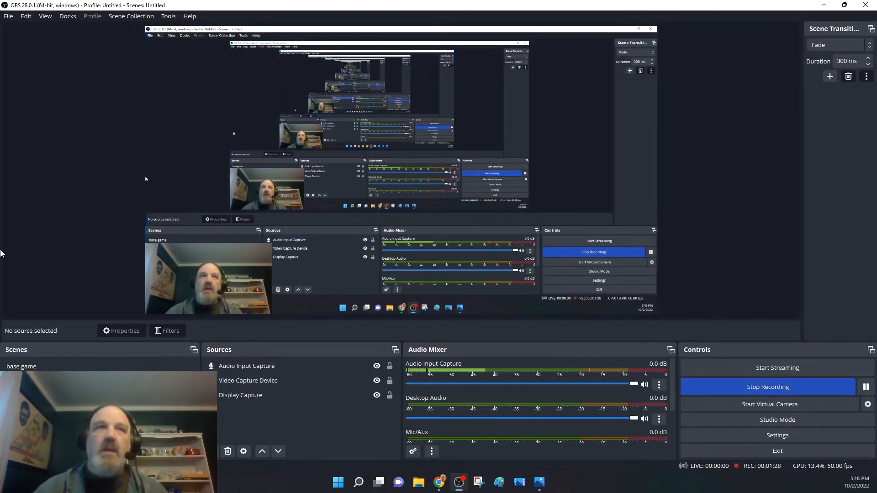
left_click(34, 365)
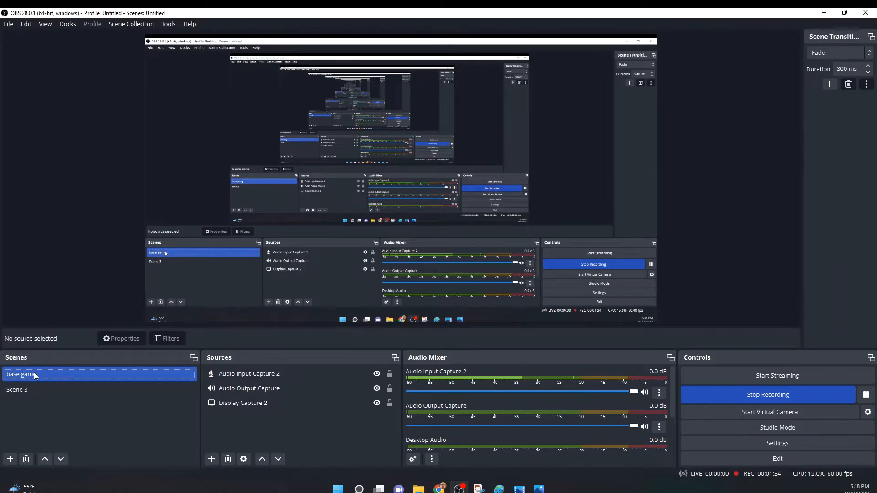
left_click(24, 387)
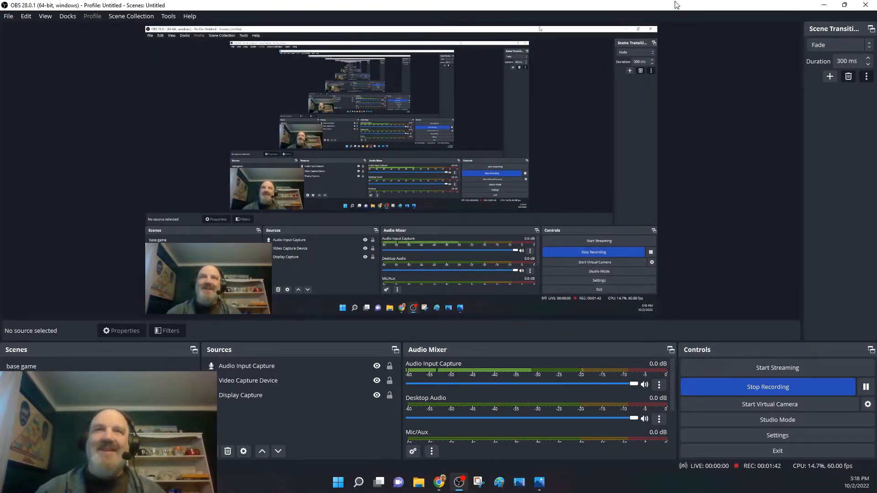
left_click_drag(677, 4, 388, 491)
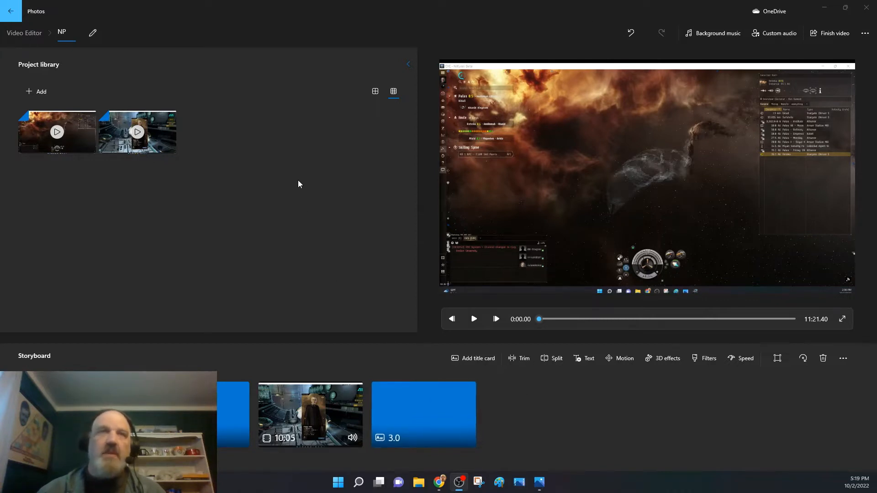
Add a title card before the 10:05 clip and remove that card again.
left_click_drag(69, 140, 80, 205)
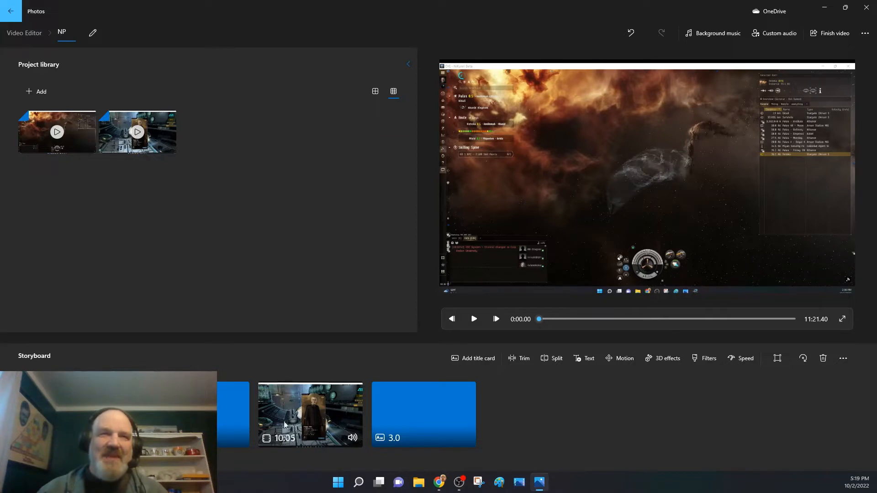
left_click(281, 396)
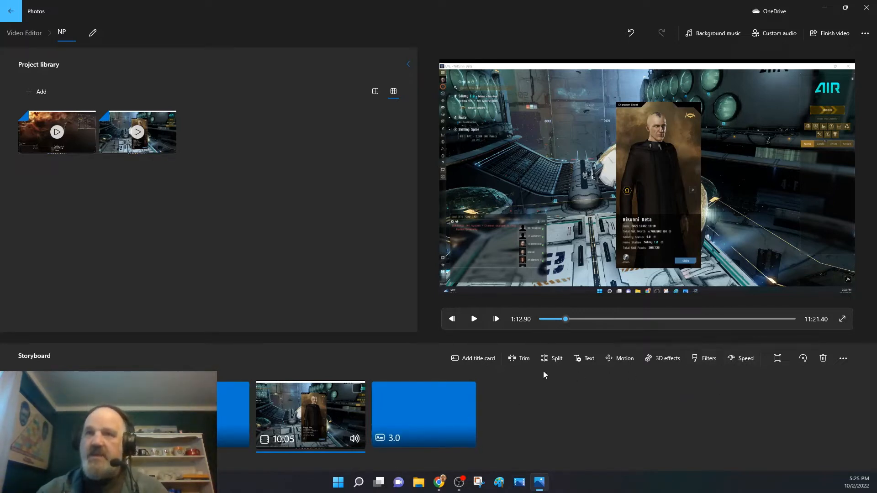
left_click(467, 358)
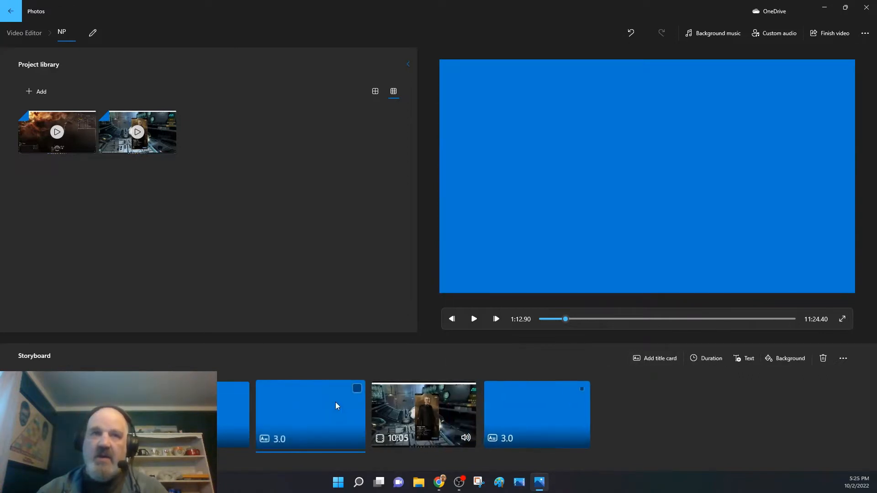
right_click(294, 422)
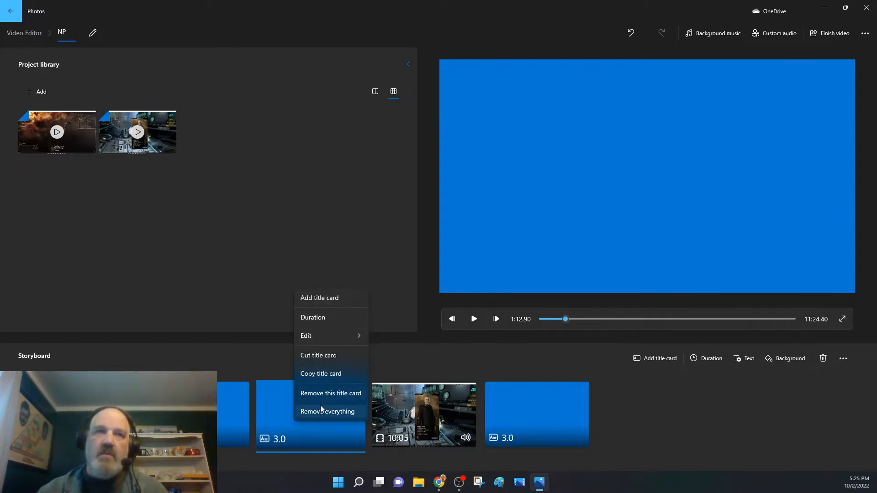
left_click(320, 392)
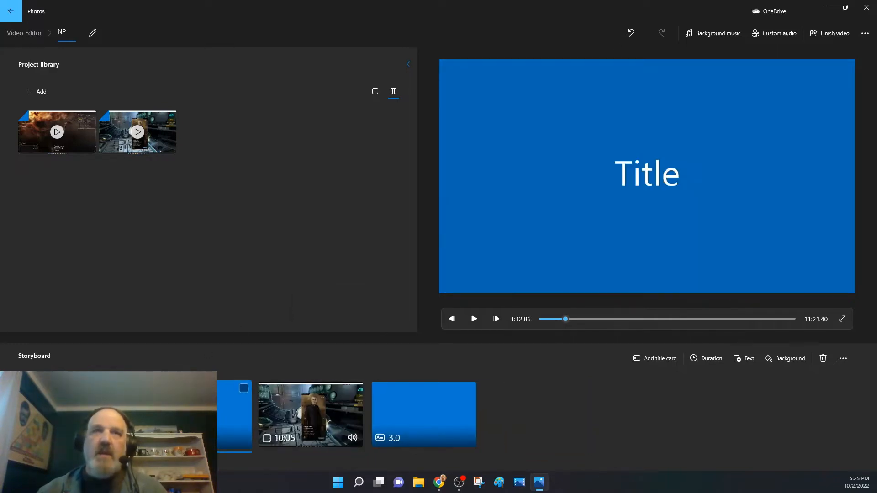
Set the text of the title card before the 10:05 clip to "Narration 1", keeping the Simple style.
left_click(381, 412)
left_click(224, 418)
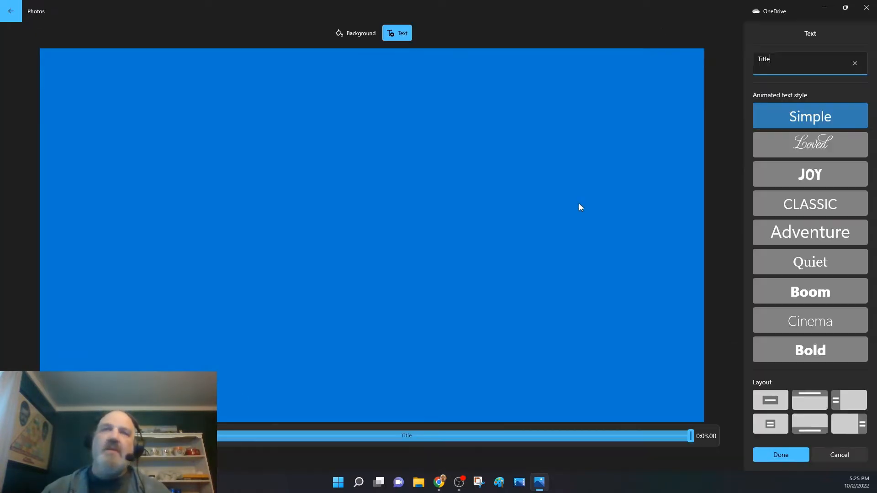
left_click_drag(778, 61, 748, 58)
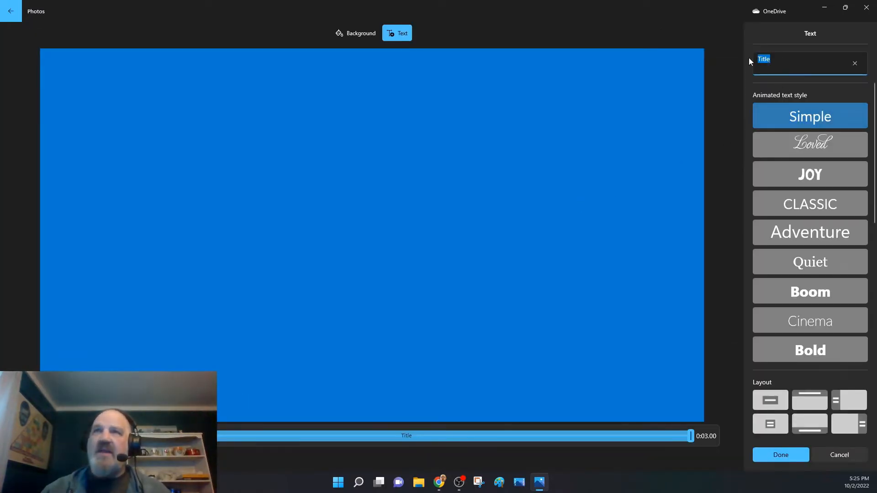
type("na")
key("BackSpace")
key("BackSpace")
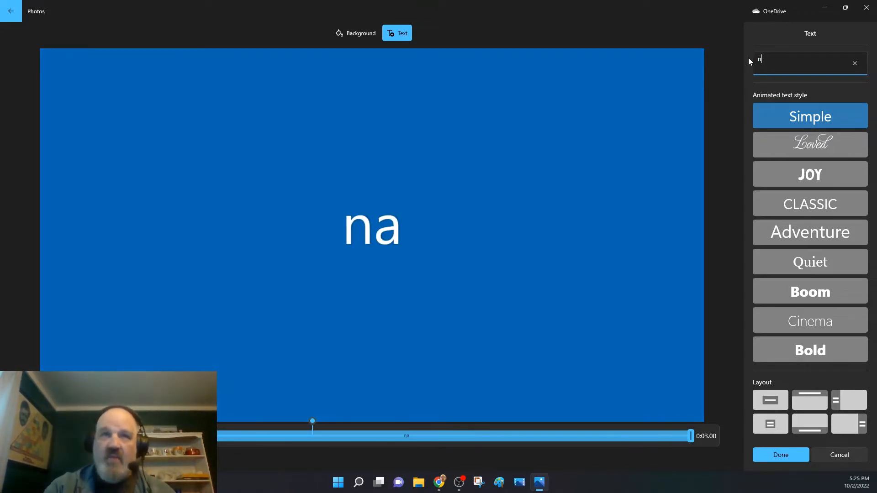
type("Narr")
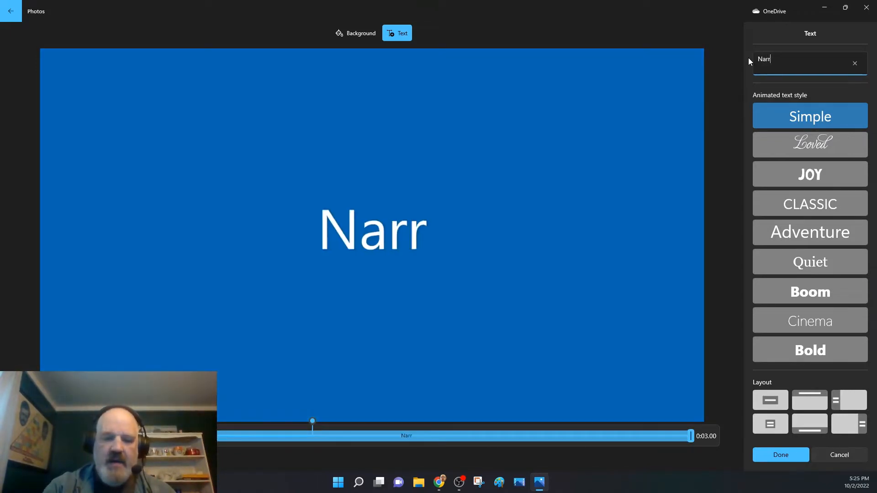
type("ation 1")
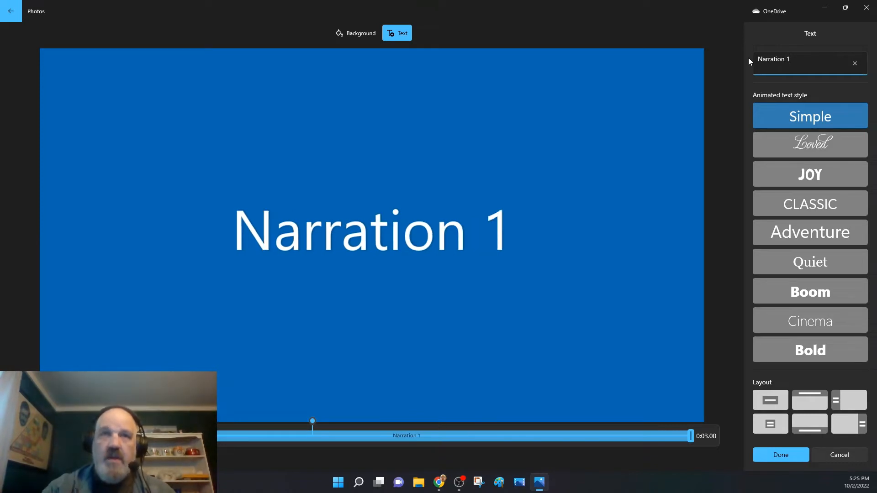
left_click(788, 451)
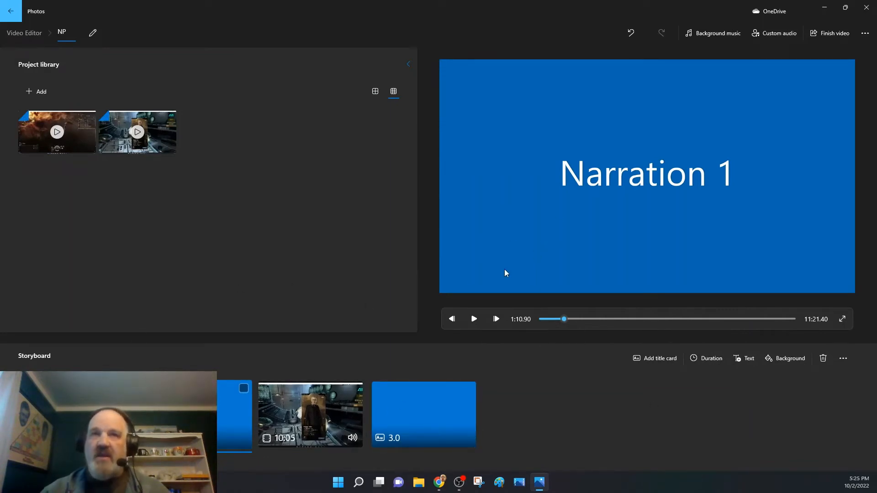
Preview the opening of the first clip, skip ahead past the title card, and pause shortly into the 10:05 clip.
left_click(233, 413)
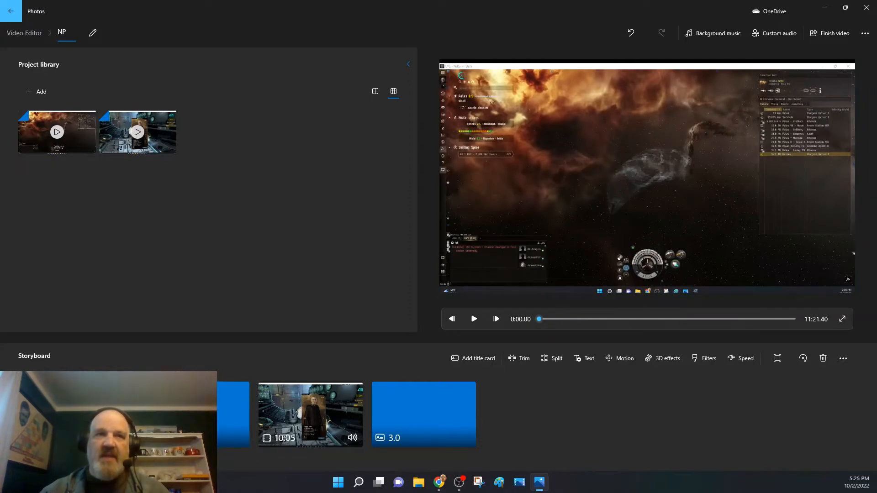
left_click(474, 319)
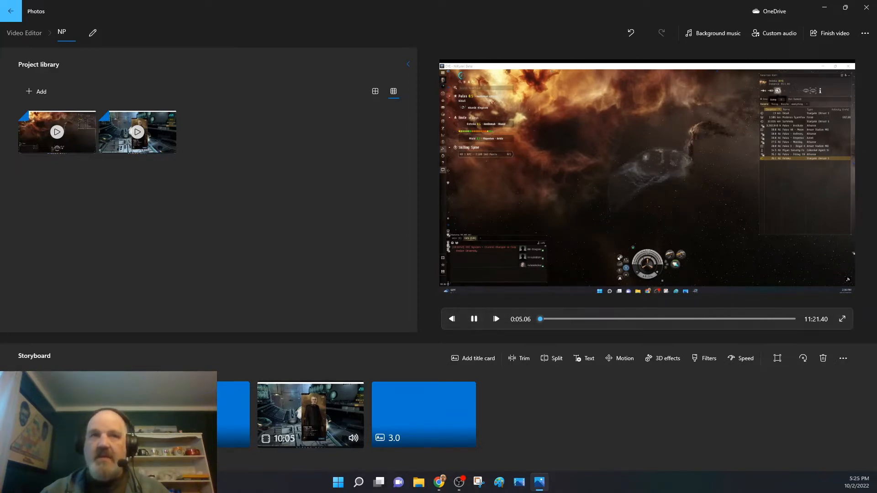
left_click(474, 322)
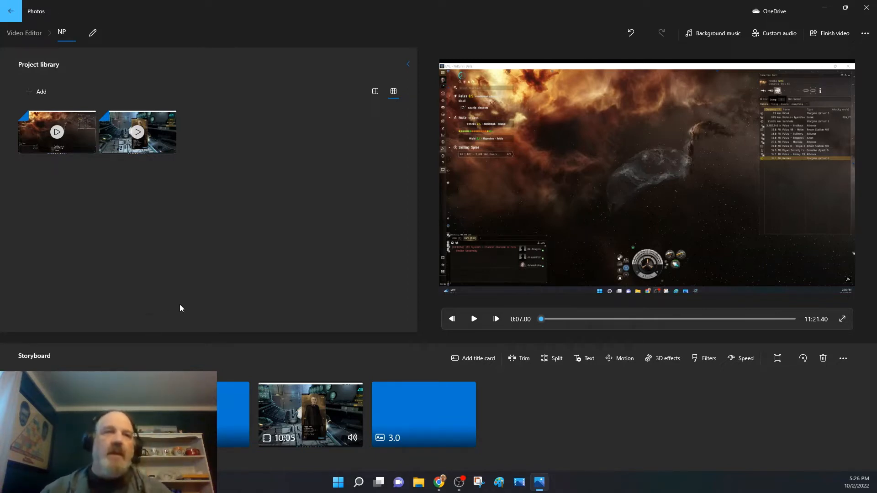
left_click(474, 319)
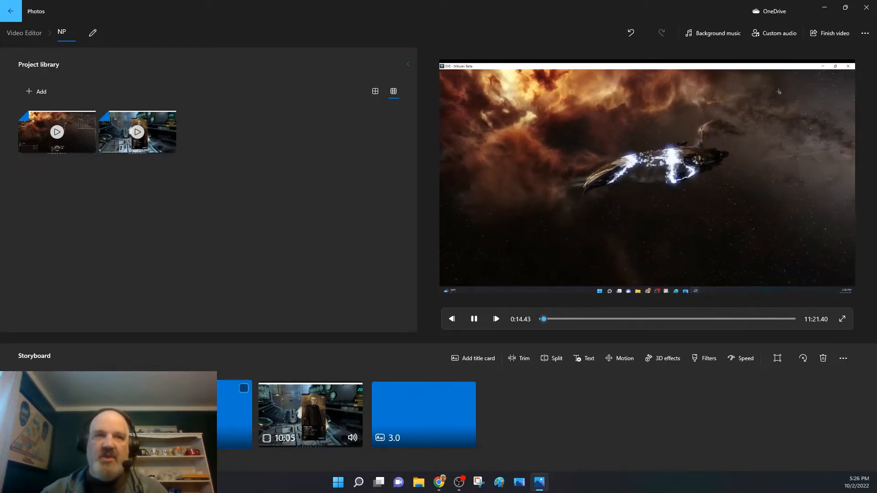
mouse_move(546, 316)
left_mouse_down()
mouse_move(582, 314)
mouse_move(562, 318)
left_mouse_up()
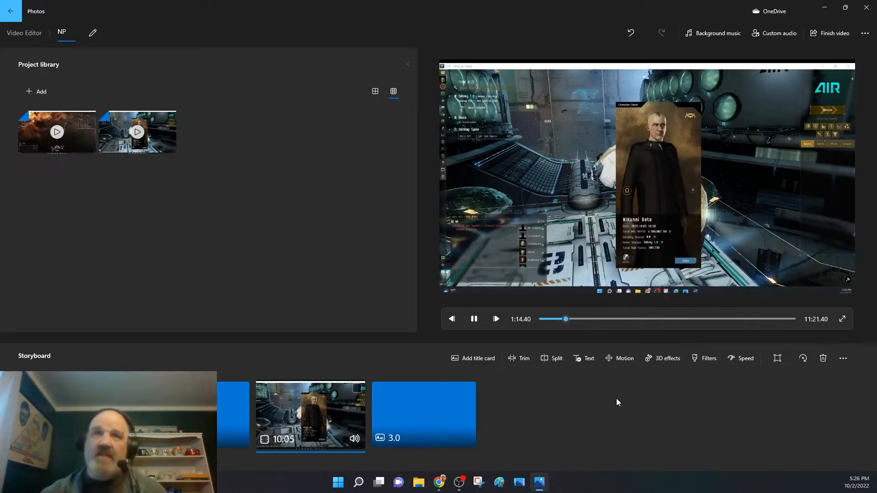
left_click(467, 321)
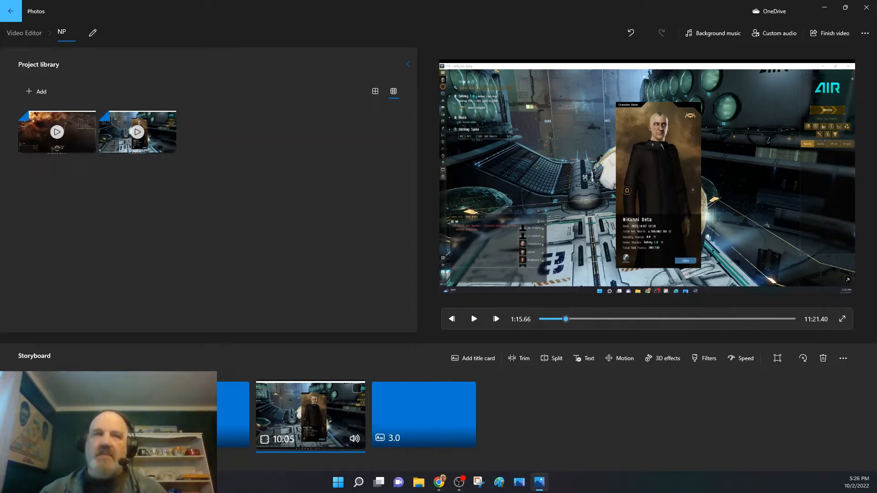
Return to the first clip and play and scrub through its opening section.
left_click(87, 414)
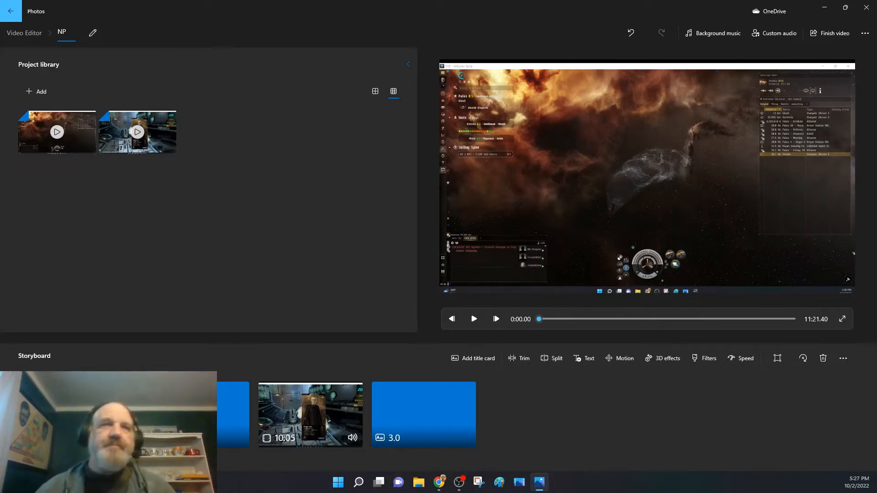
left_click(474, 319)
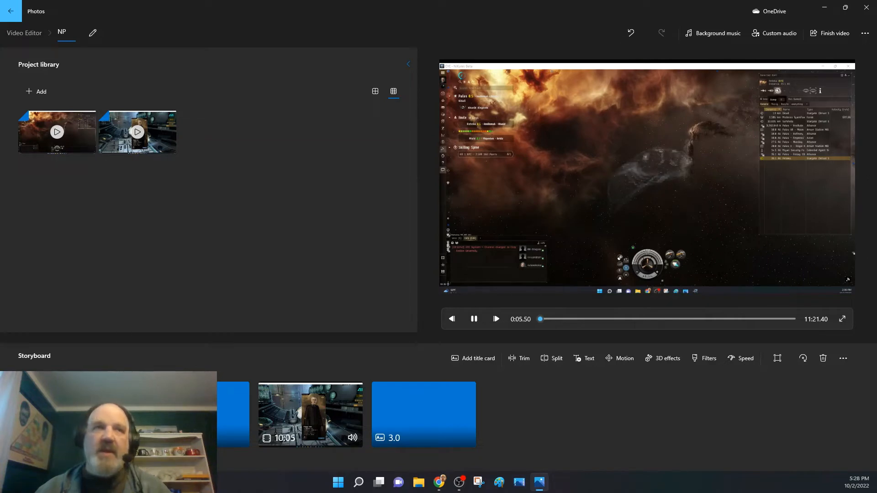
left_click(585, 317)
left_click_drag(585, 319, 557, 316)
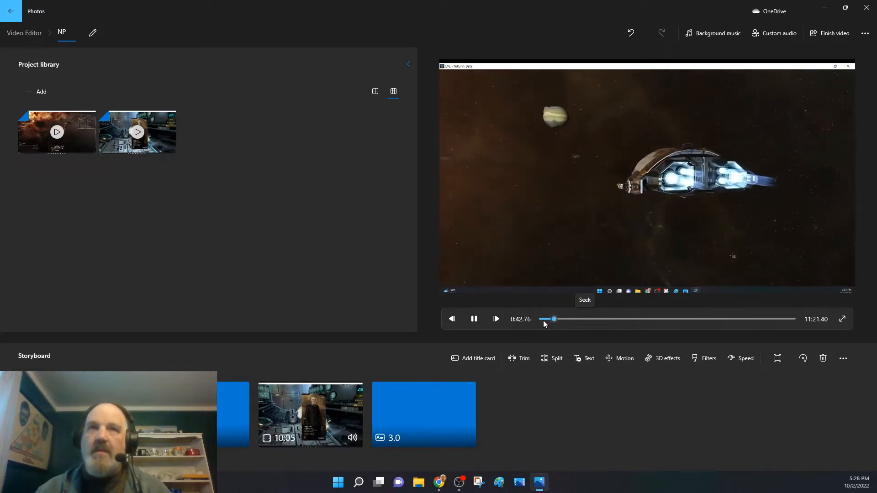
left_click(543, 319)
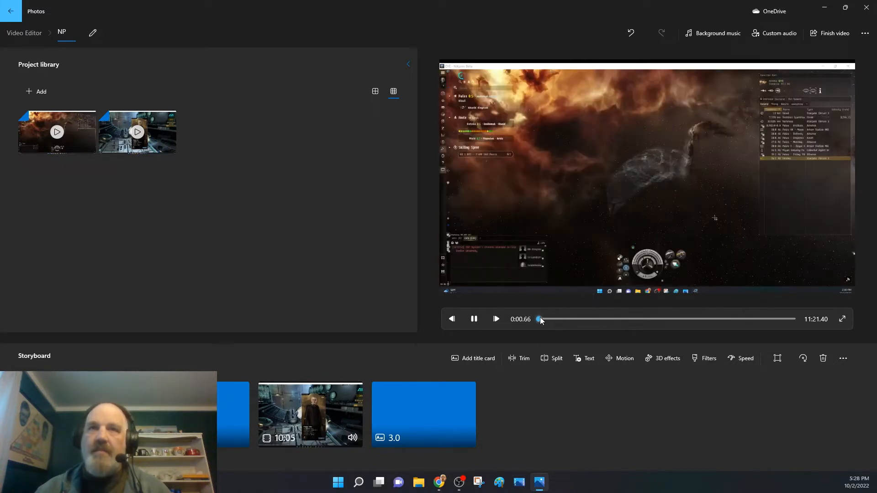
key("space")
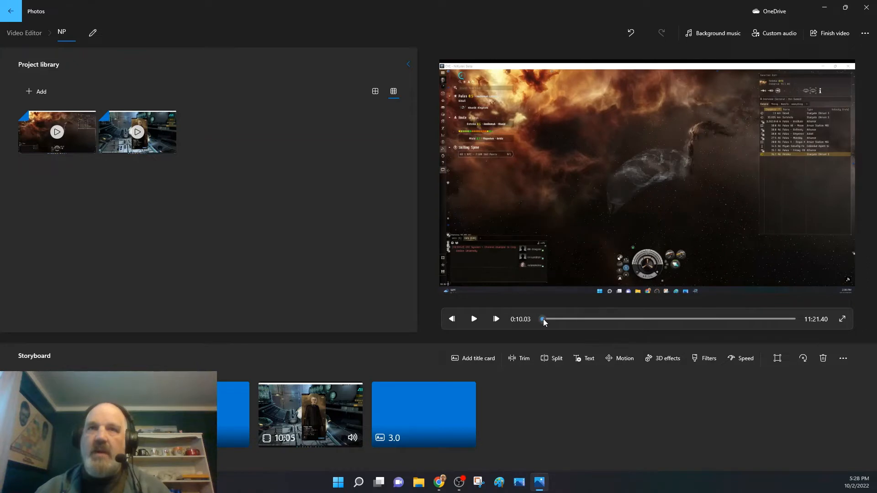
key("space")
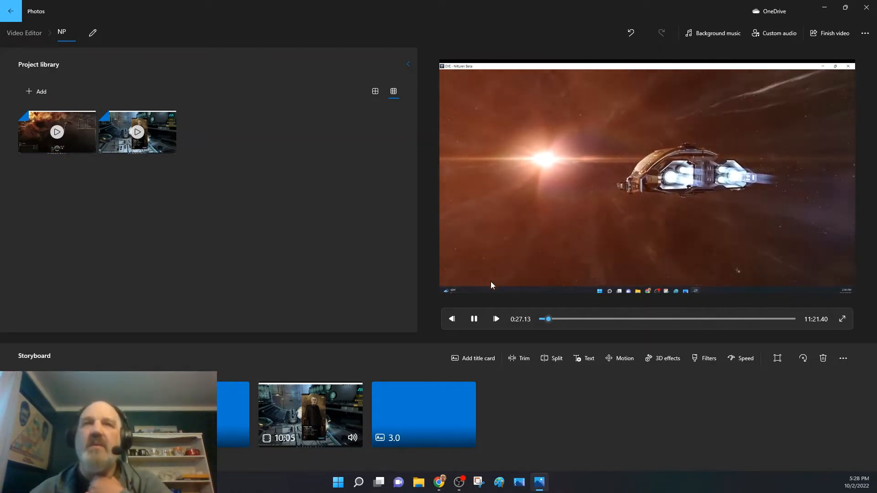
Replay the first clip around the 10-second mark and pause the preview at about 0:10.33.
left_click_drag(549, 320, 541, 319)
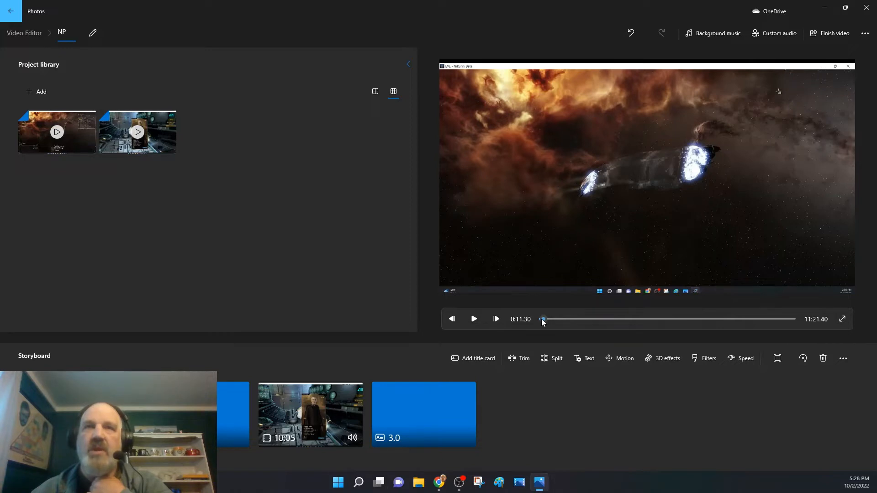
key("space")
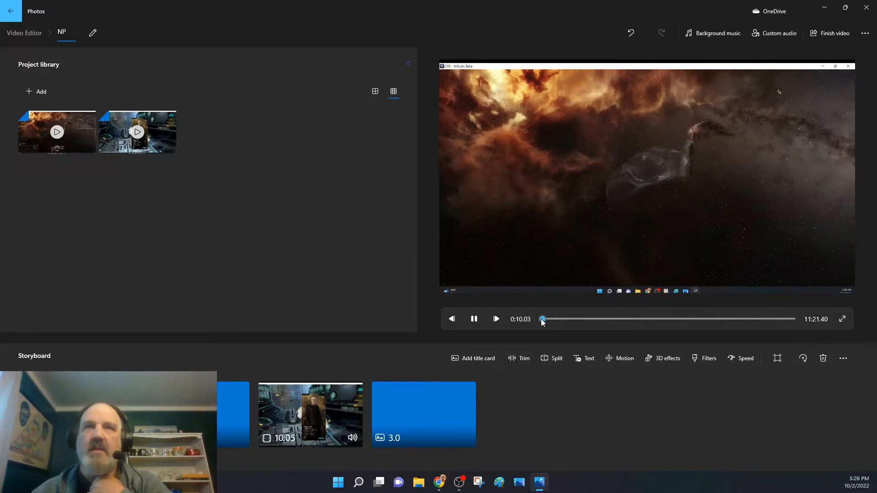
left_click(541, 319)
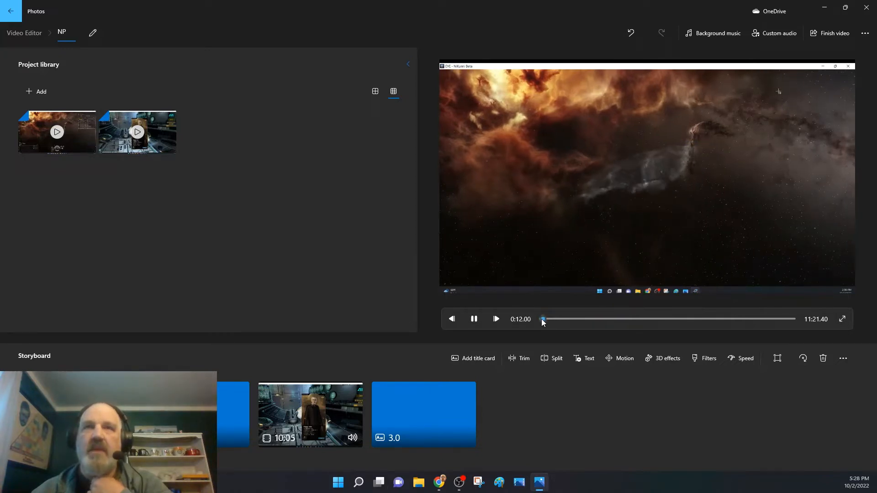
key("space")
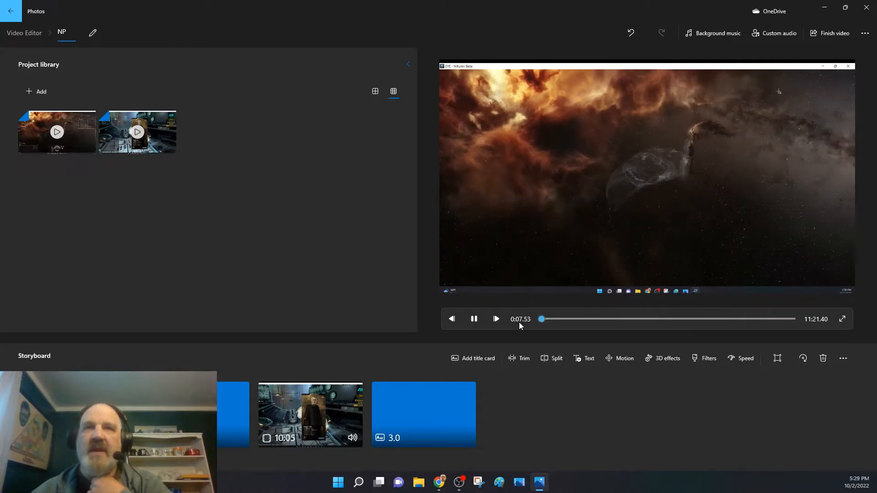
left_click(472, 322)
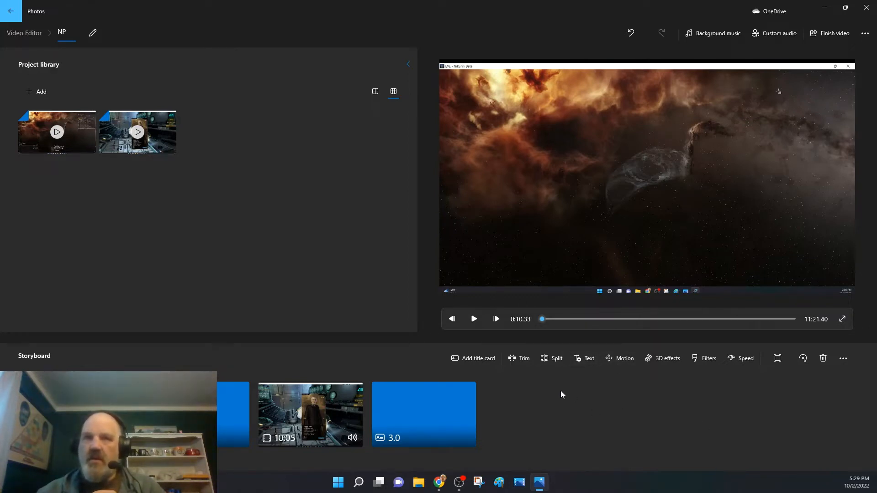
Split the first clip at 0:10.33 and remove its opening part from the storyboard.
left_click(555, 359)
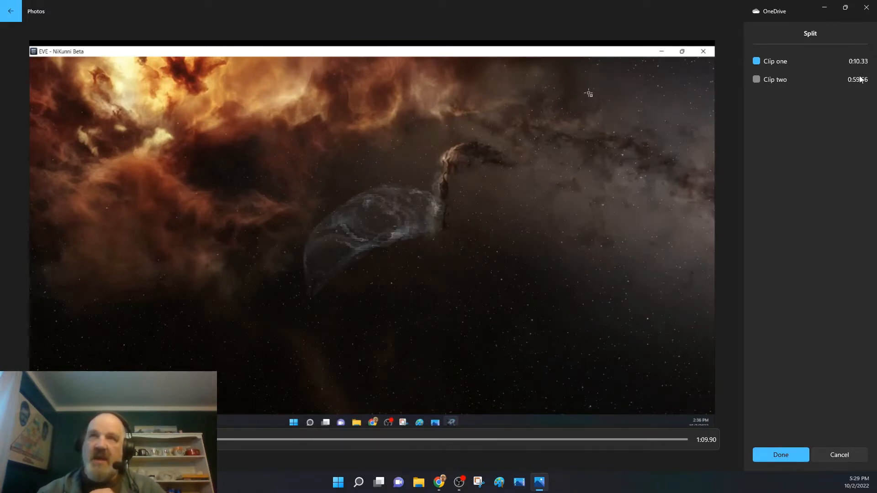
left_click(768, 455)
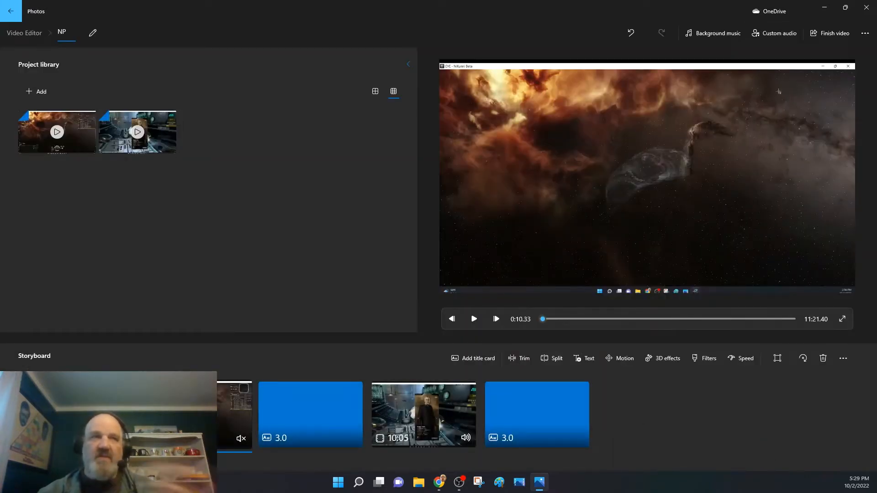
left_click(84, 415)
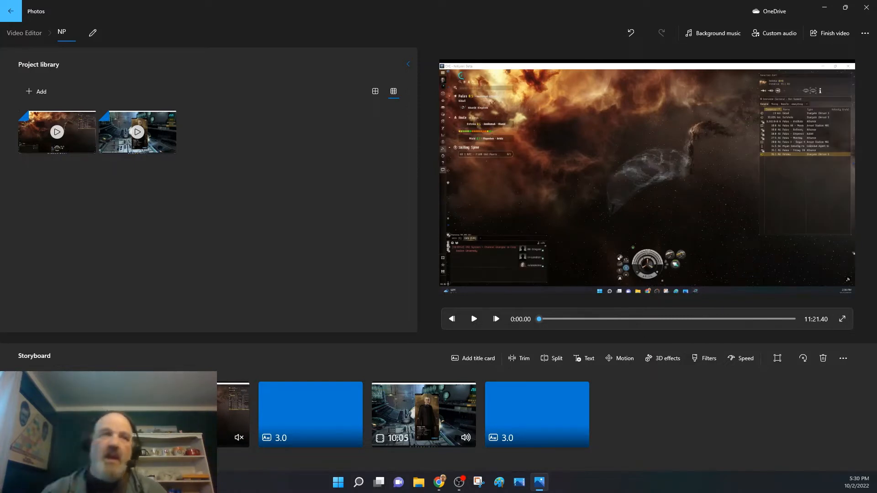
right_click(85, 414)
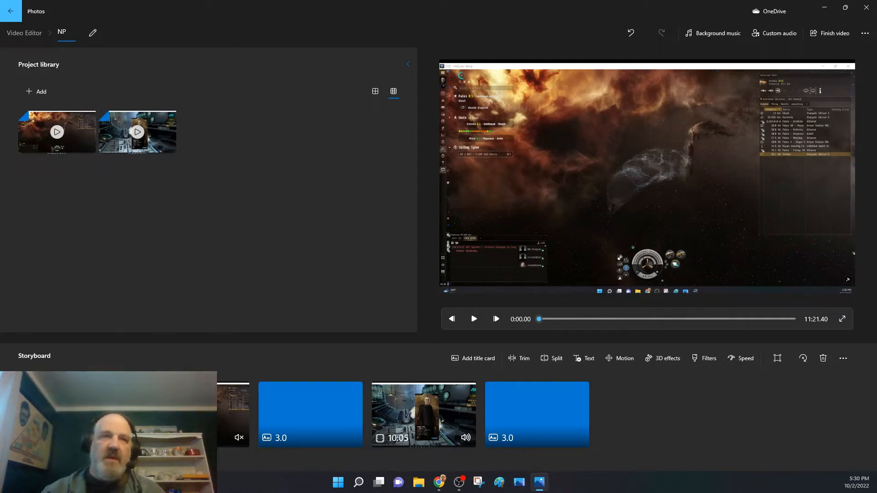
left_click(110, 380)
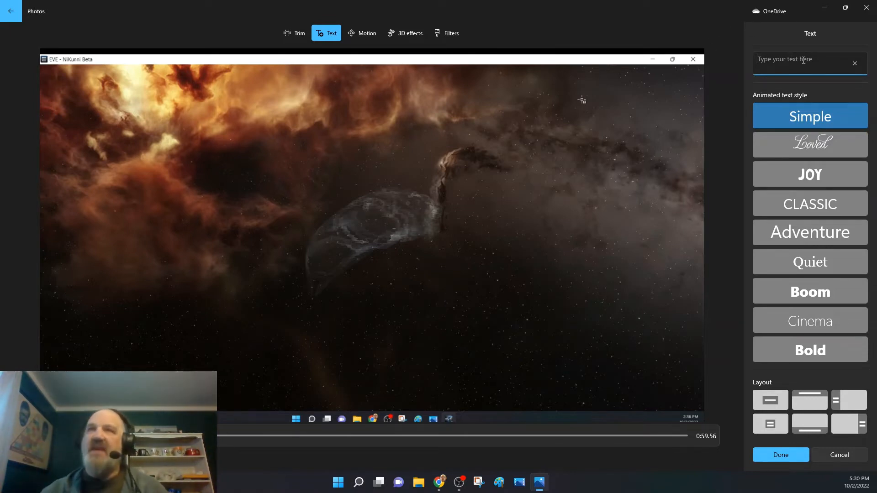
Try the text "Flying with" in the Boom style on the remaining part of the first clip, and clear it.
left_click(826, 297)
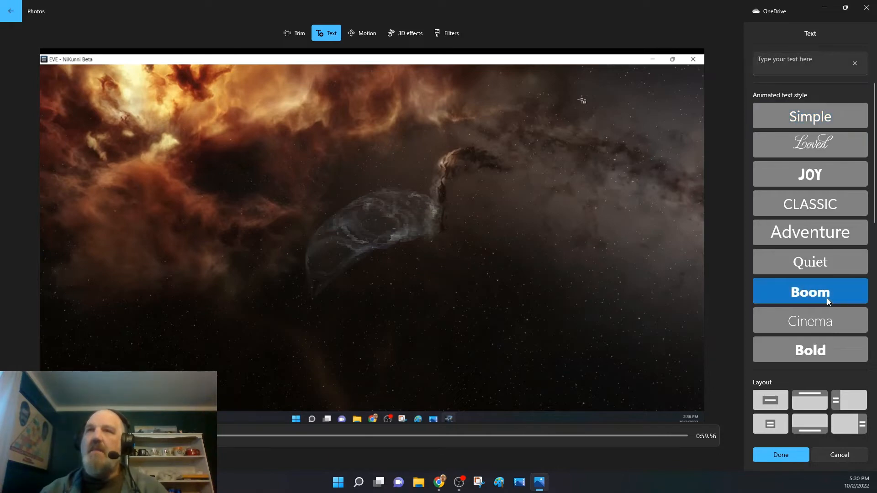
left_click(802, 58)
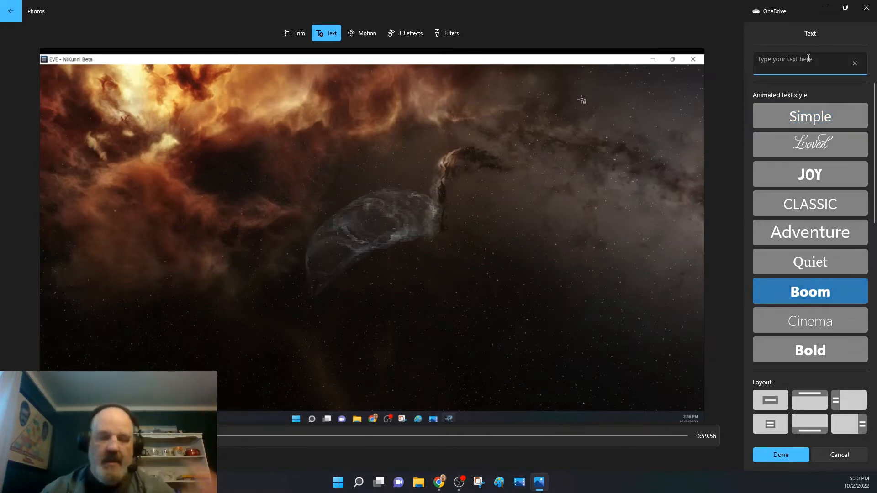
type("Flying")
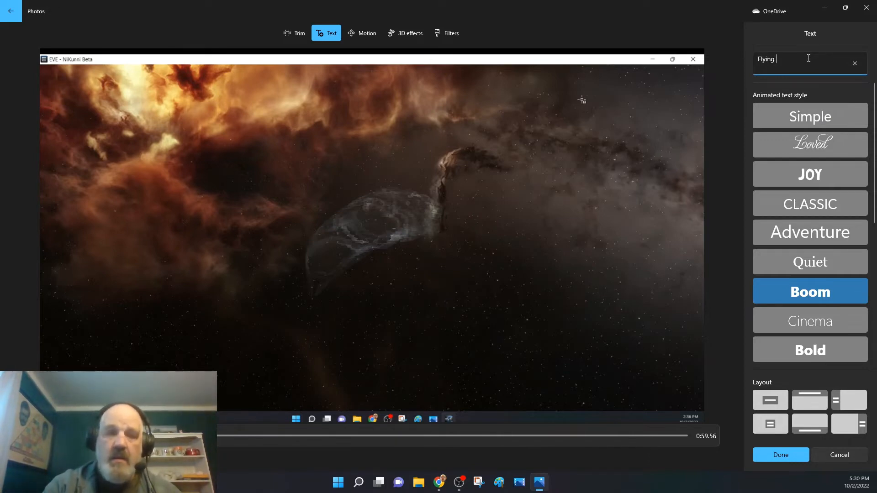
type(" with")
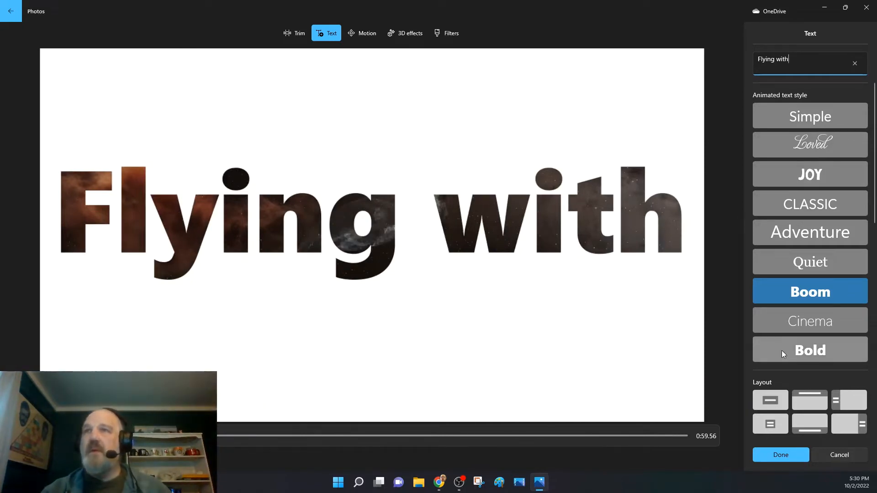
left_click(855, 62)
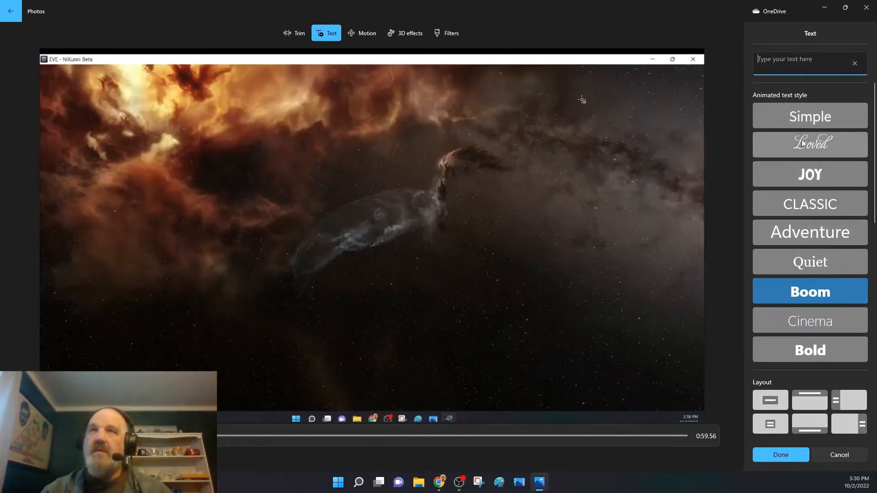
Caption the first clip "Flying with PlanetHead Presents:" in the Simple text style.
left_click(804, 124)
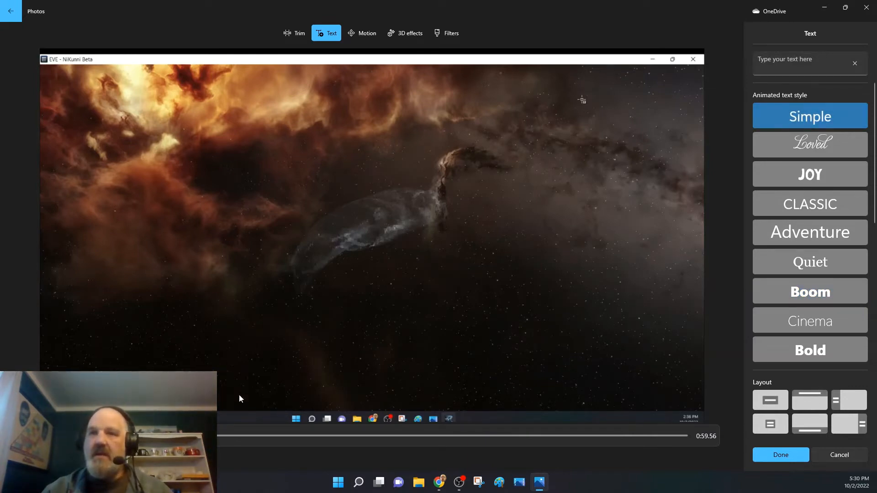
left_click(804, 61)
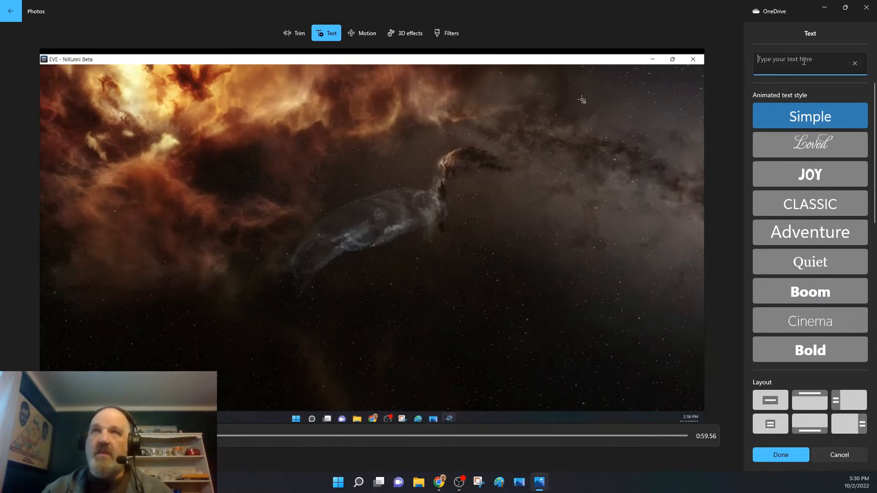
type("Fly")
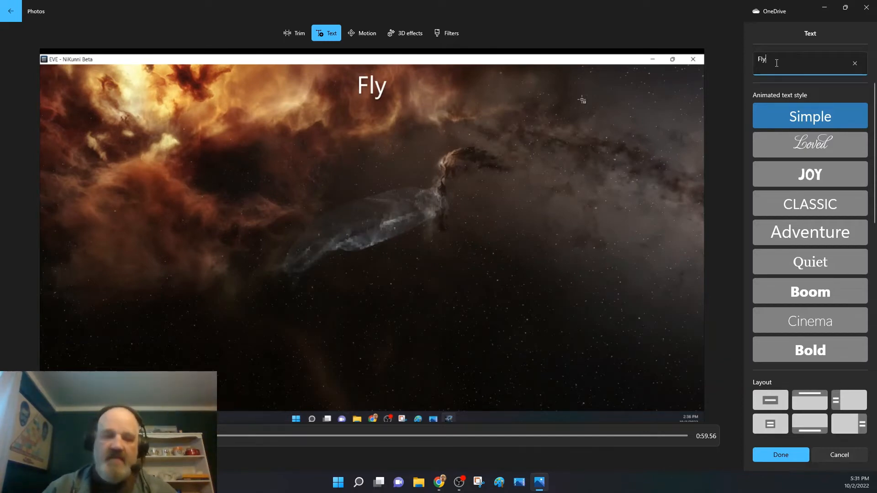
type("ing with ")
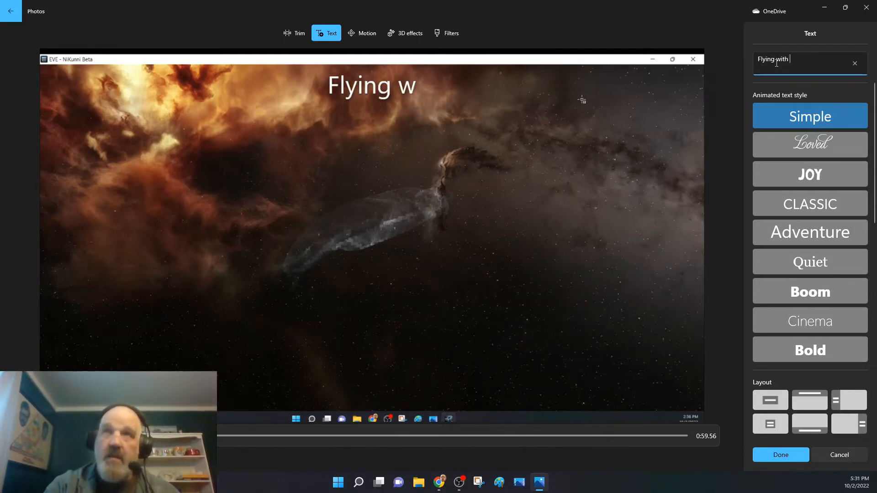
type("Plan")
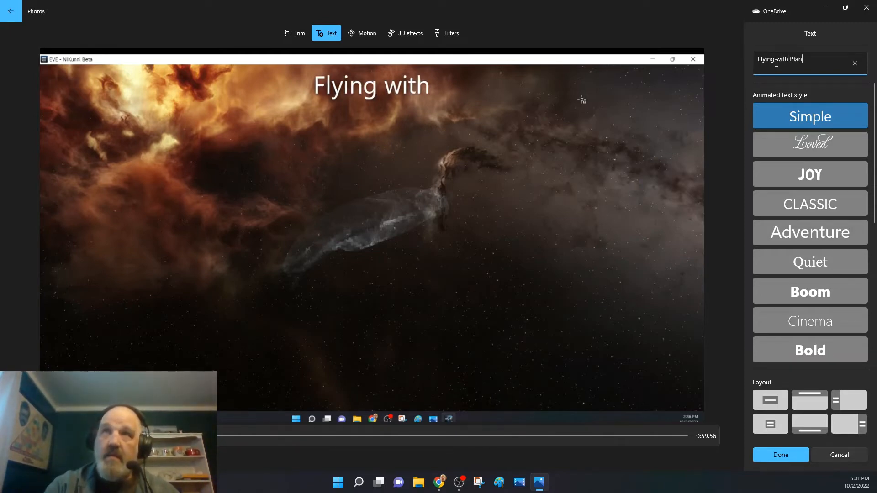
type("etHead")
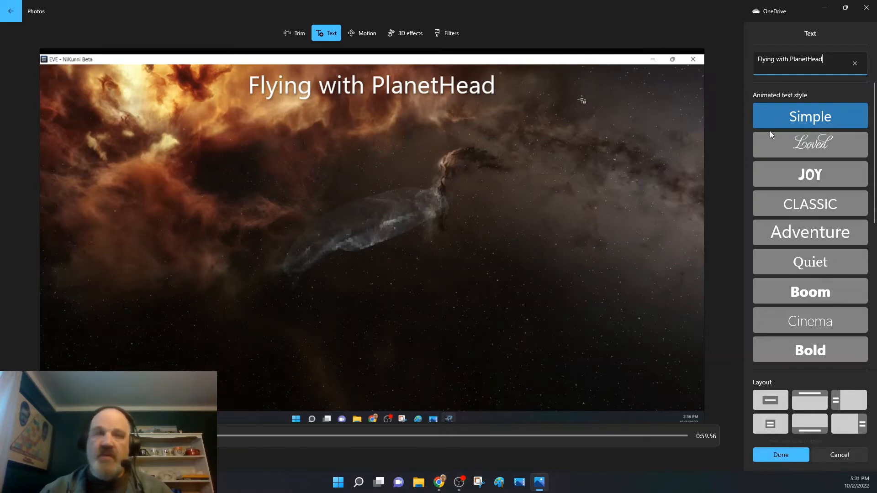
type("Presents")
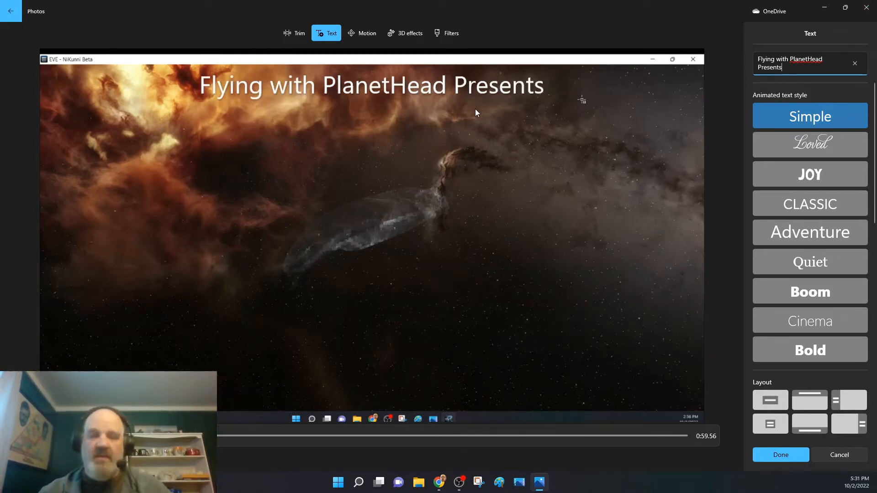
type(":")
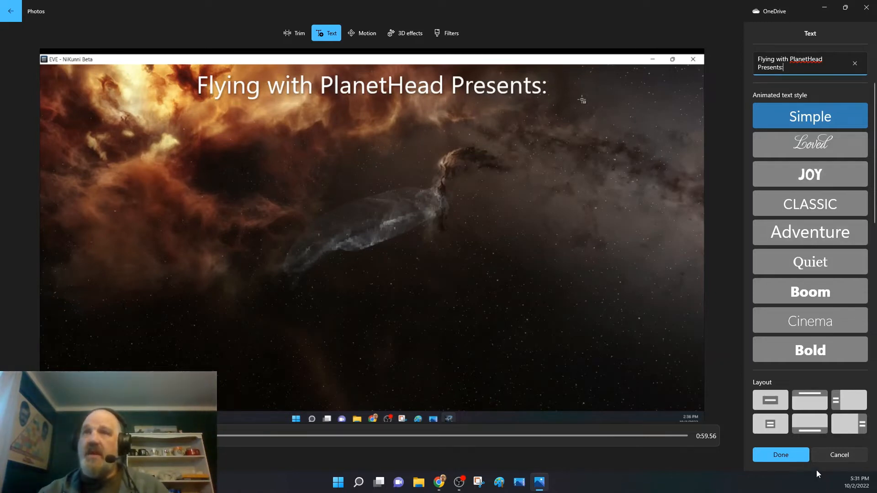
Try the Title 1, Title 2 and other layouts for the caption, and return to the layout along the top of the picture.
left_click(776, 404)
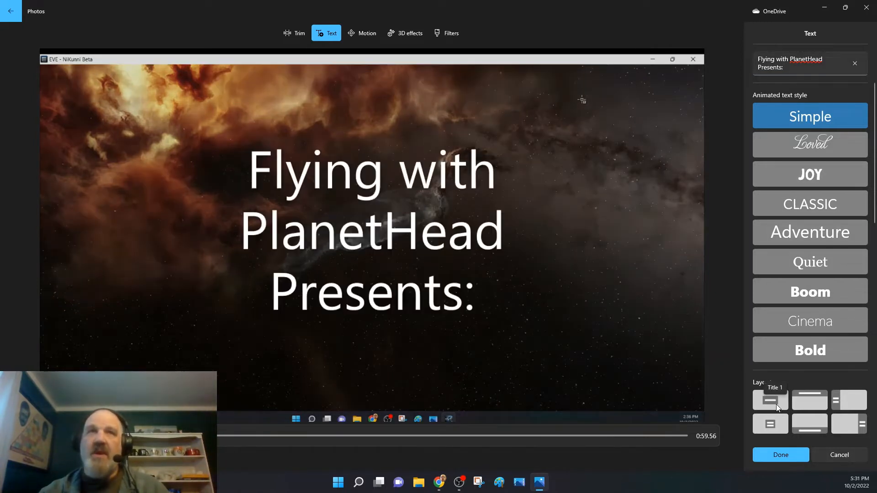
left_click(774, 425)
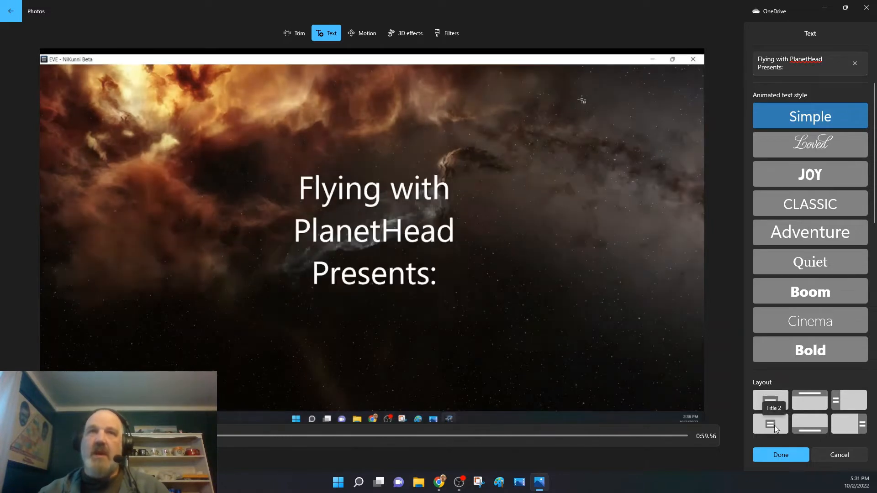
left_click(801, 404)
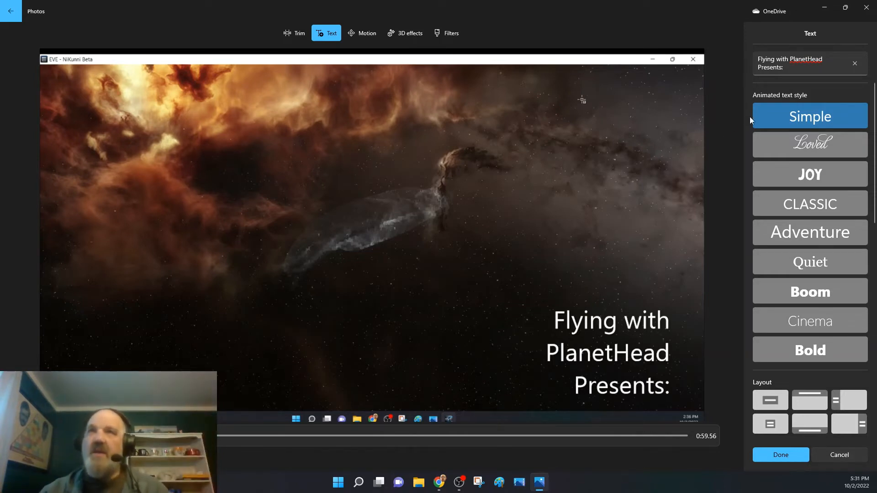
left_click(814, 401)
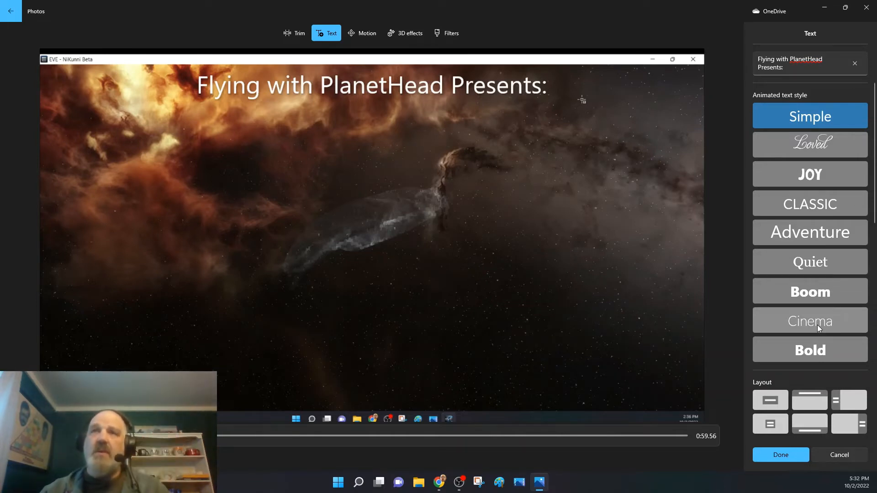
Try the Loved, Adventure, Quiet, Impact, Pixel, Chilled and Holiday styles on the caption, and return to Simple.
left_click(821, 148)
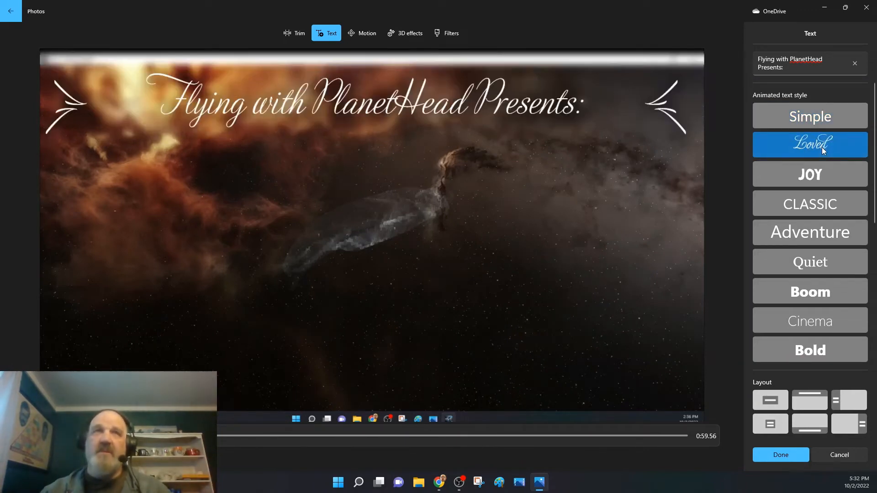
left_click(817, 235)
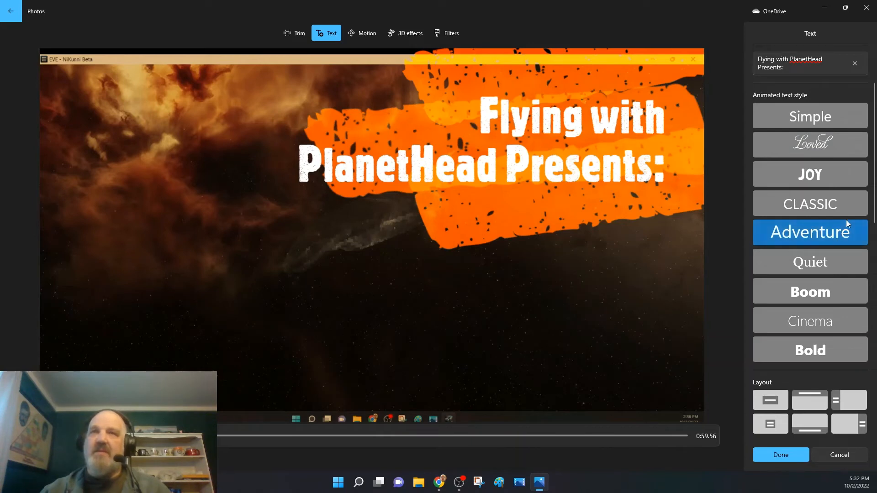
left_click(807, 113)
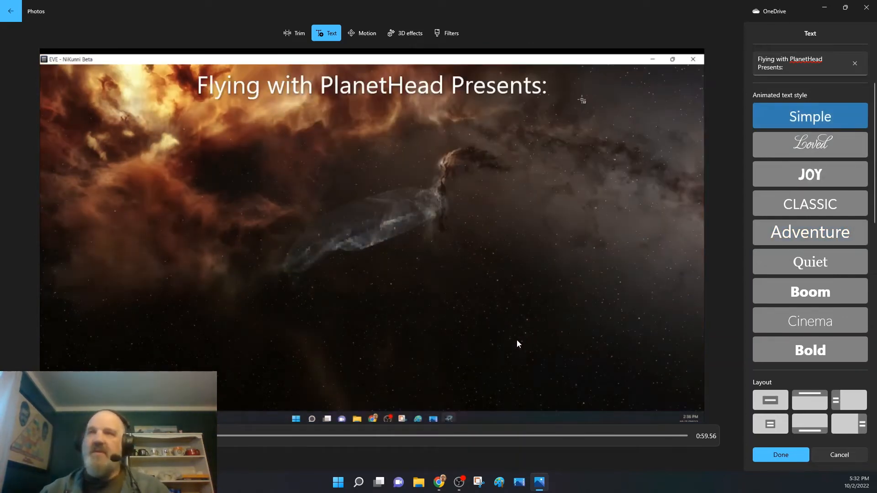
left_click(807, 264)
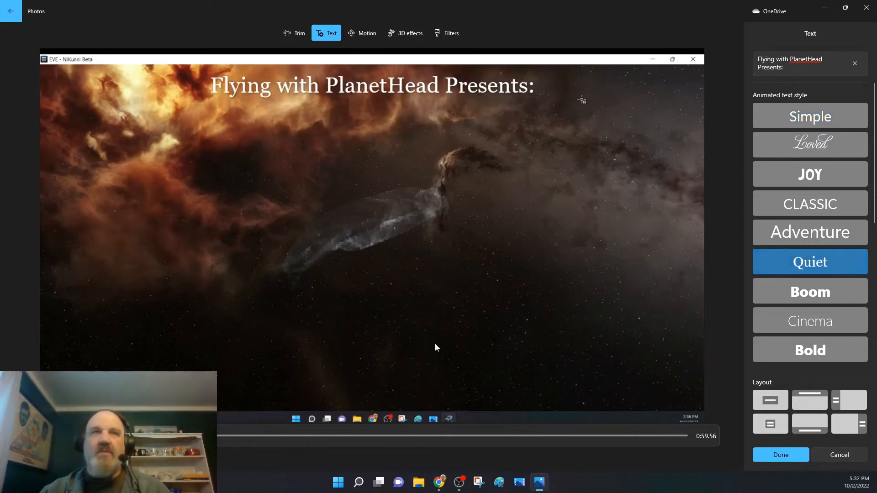
scroll(763, 327, "down", 3)
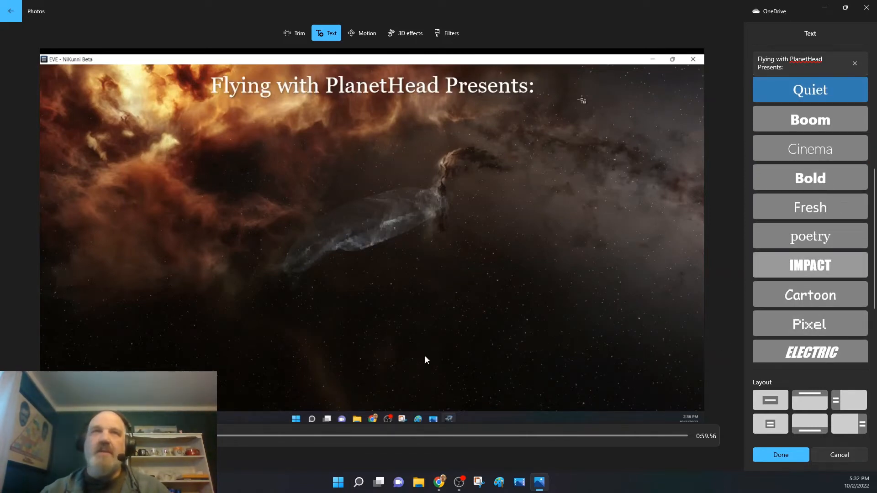
left_click(809, 265)
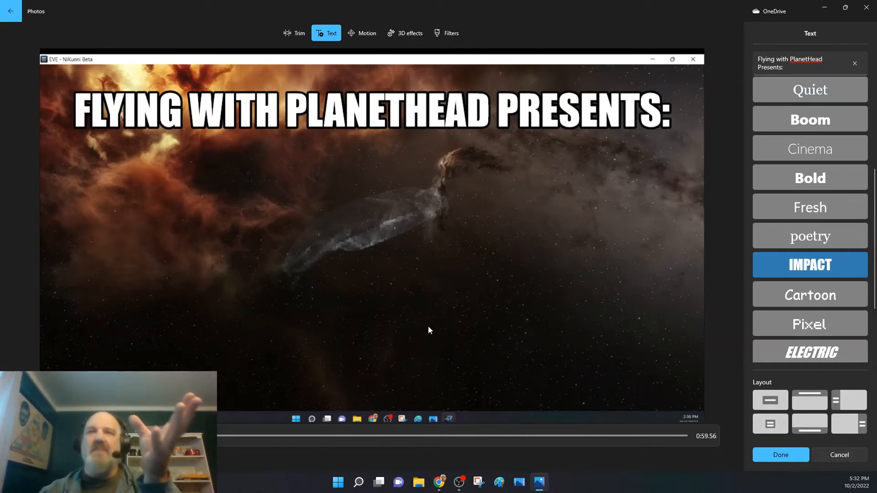
scroll(800, 346, "down", 3)
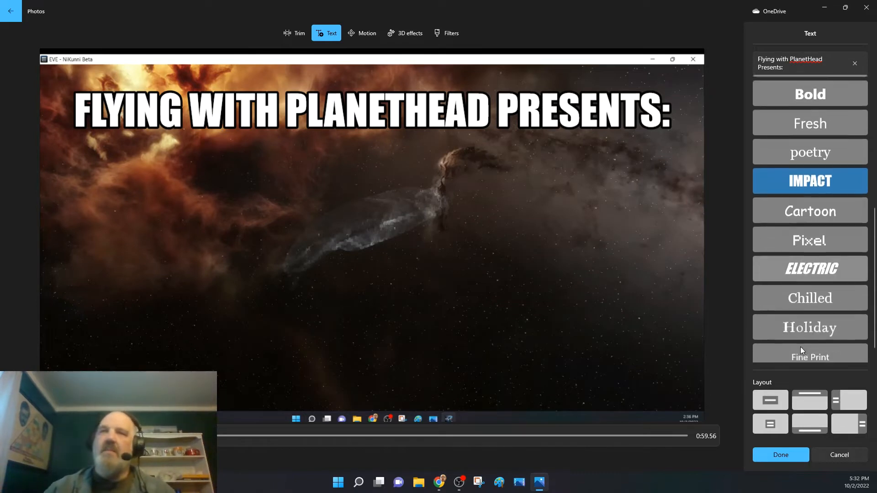
left_click(815, 236)
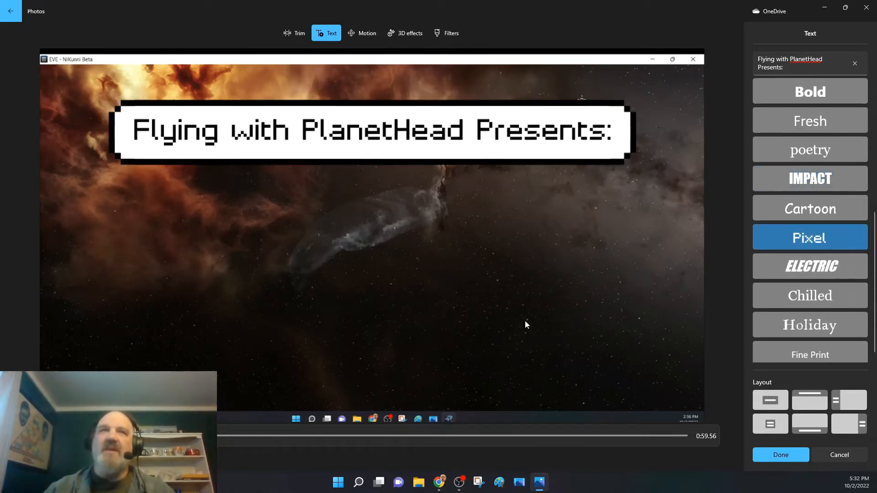
left_click(813, 296)
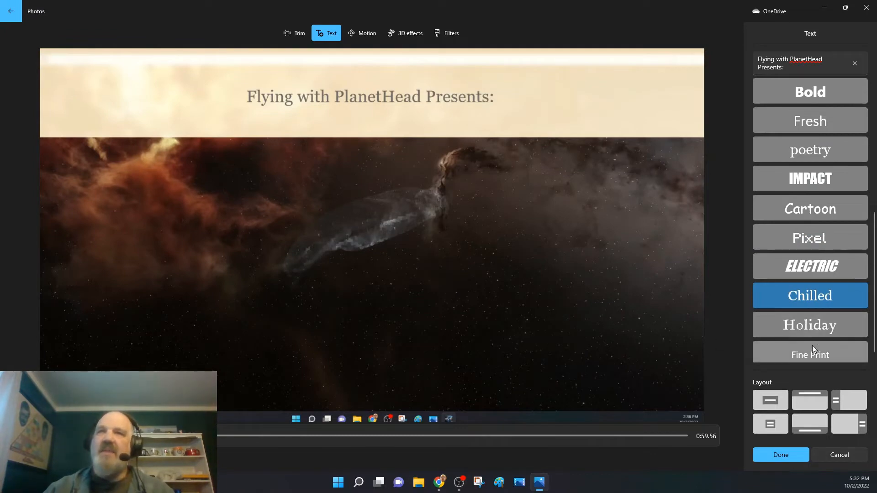
left_click(807, 329)
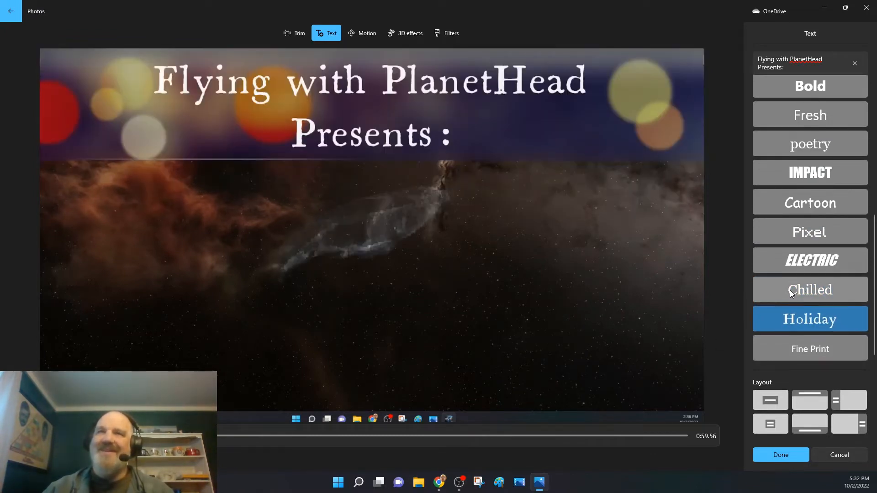
scroll(793, 279, "up", 5)
left_click(804, 119)
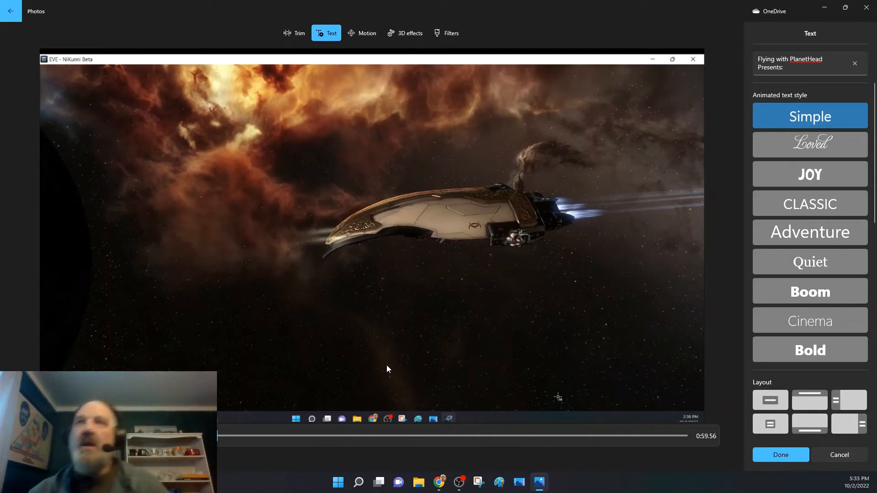
Apply the caption to the first clip and play the storyboard preview from about 0:09.70.
left_click(791, 456)
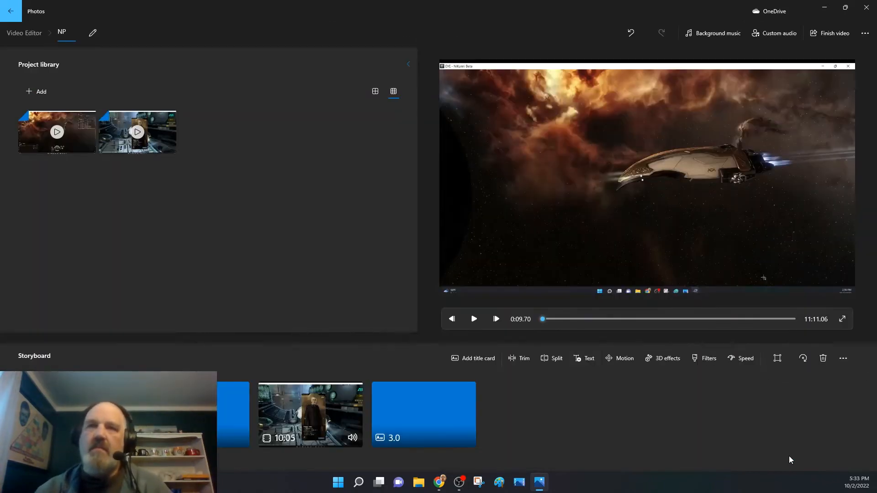
left_click(474, 319)
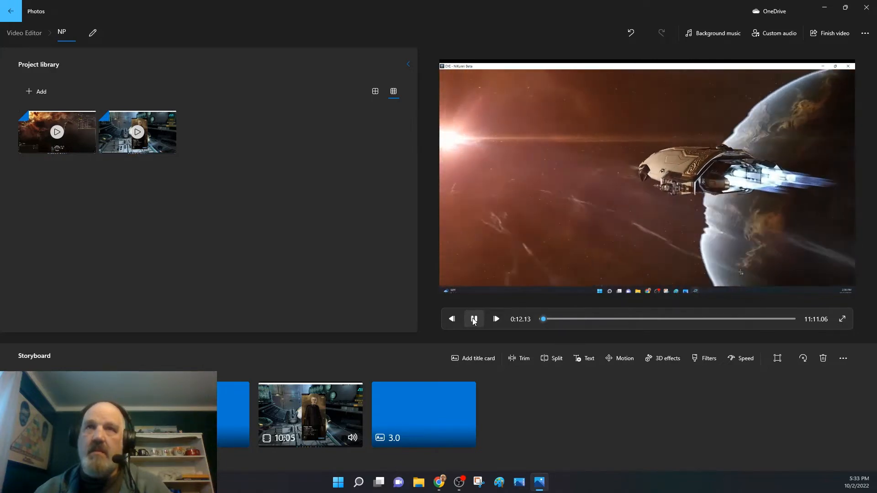
Pause the preview at 0:13.03, reopen the first clip's caption at the clip's start and confirm it.
left_click(473, 320)
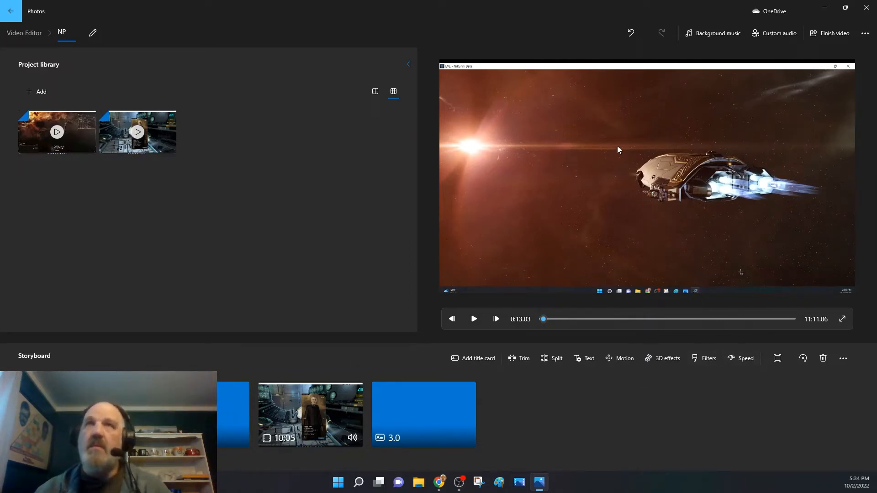
left_click(588, 359)
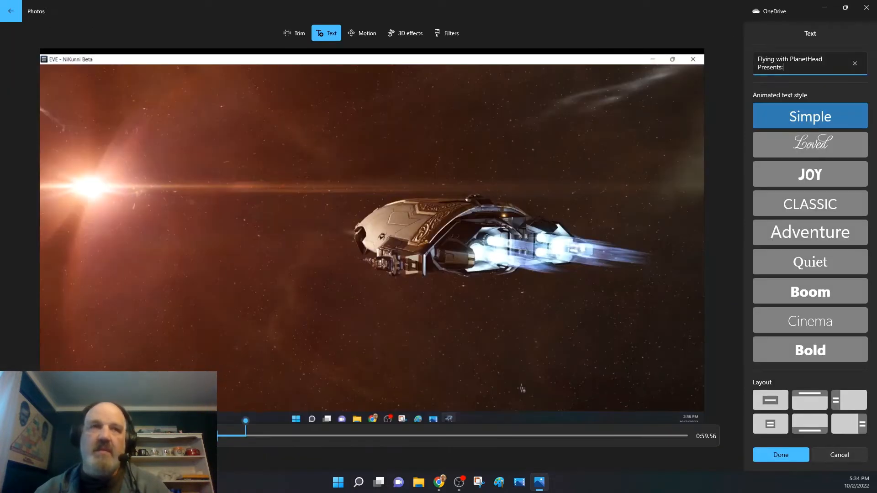
left_click_drag(246, 421, 192, 422)
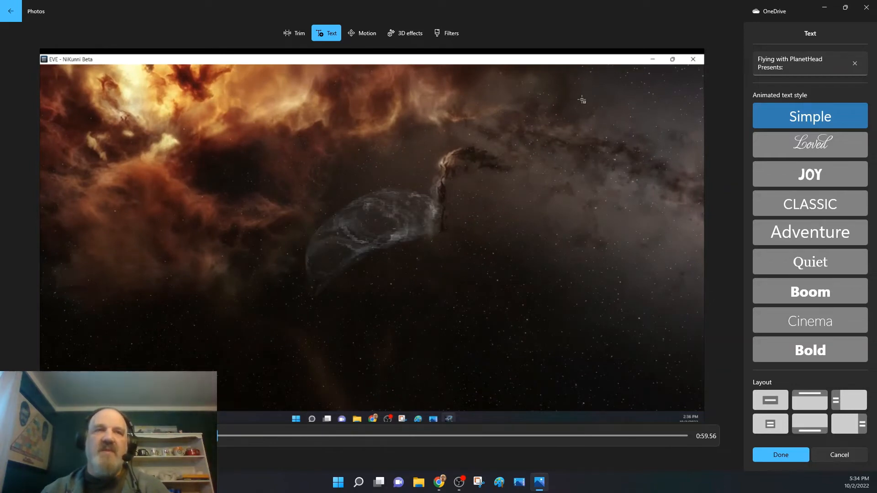
left_click(770, 455)
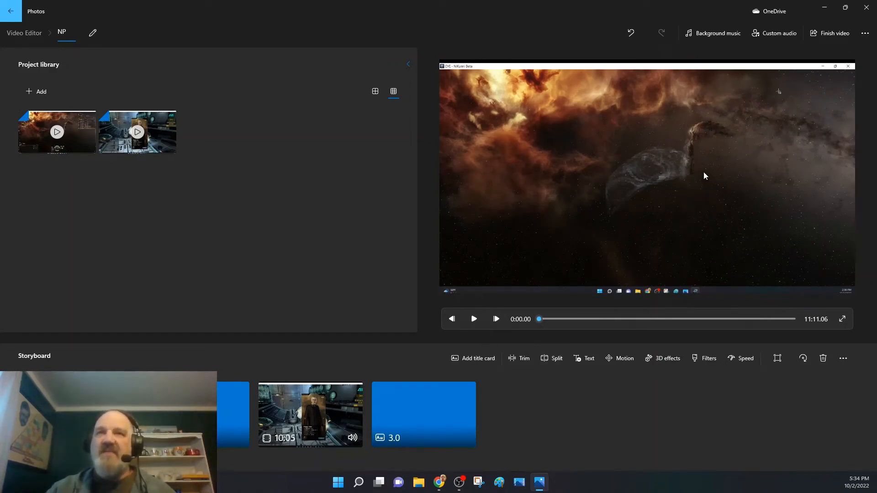
Play the storyboard from the start to 0:10.53 and split the first clip at that point.
left_click(474, 320)
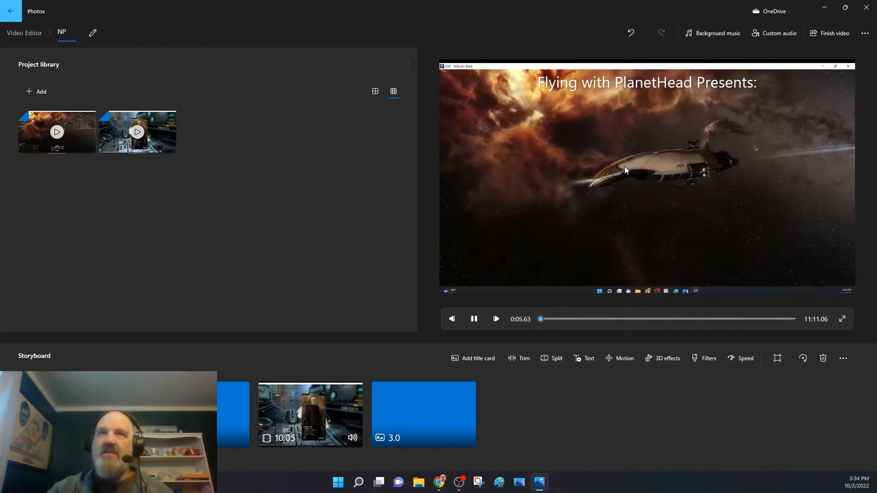
left_click(474, 318)
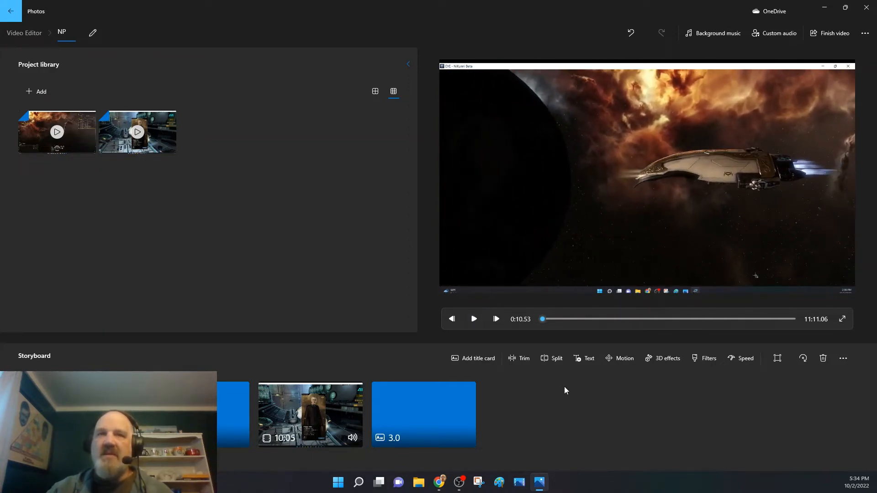
left_click(546, 360)
left_click(796, 456)
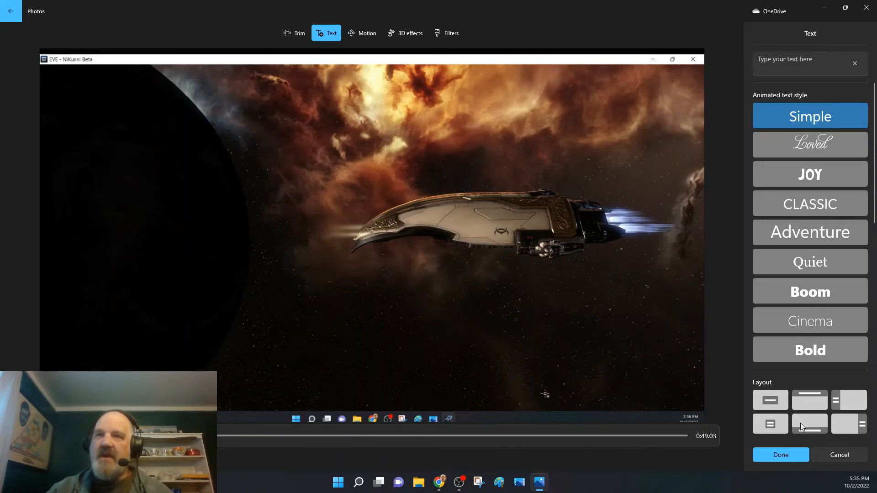
Caption the second clip "Title to be named Later" in the Cinema text style.
left_click(809, 316)
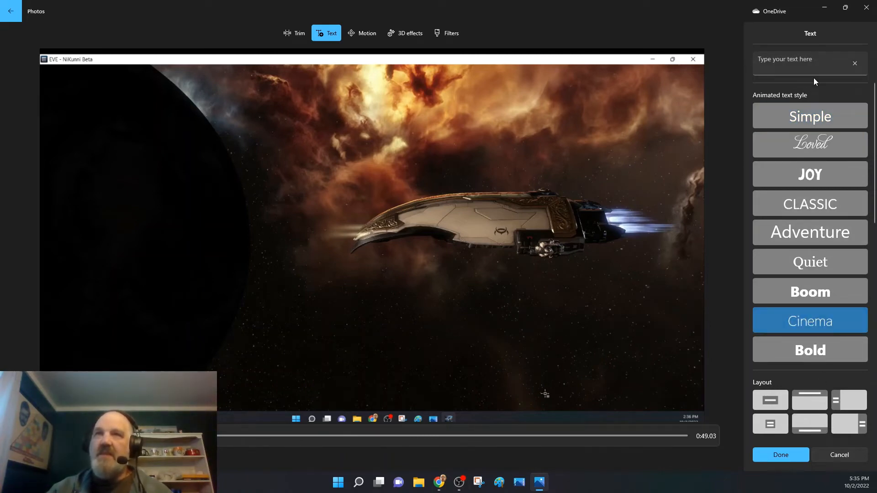
left_click(821, 59)
type("Title to ")
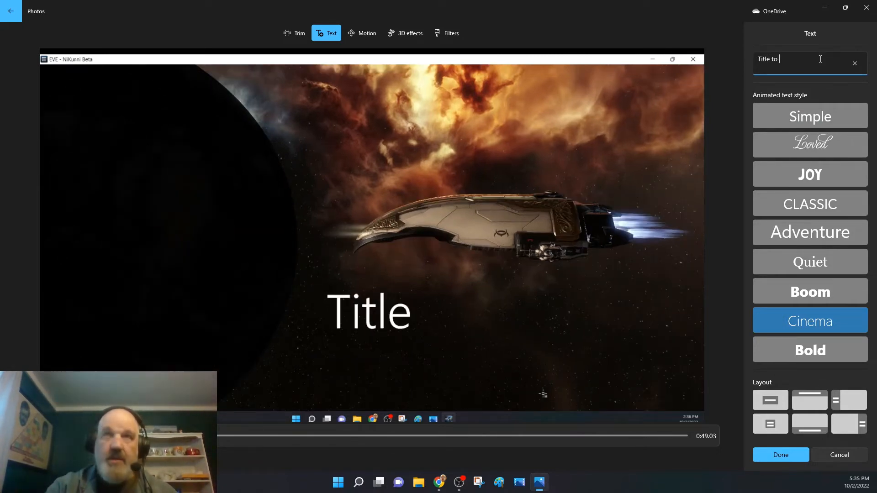
type("be nae")
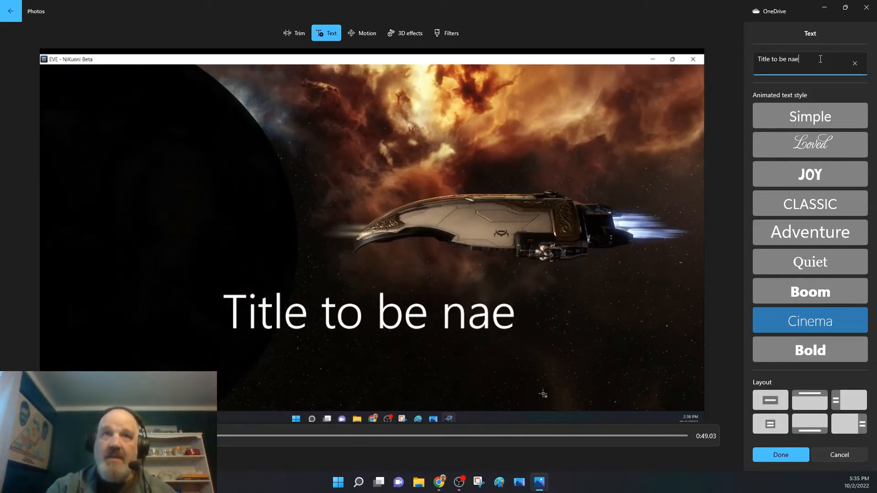
type("med La")
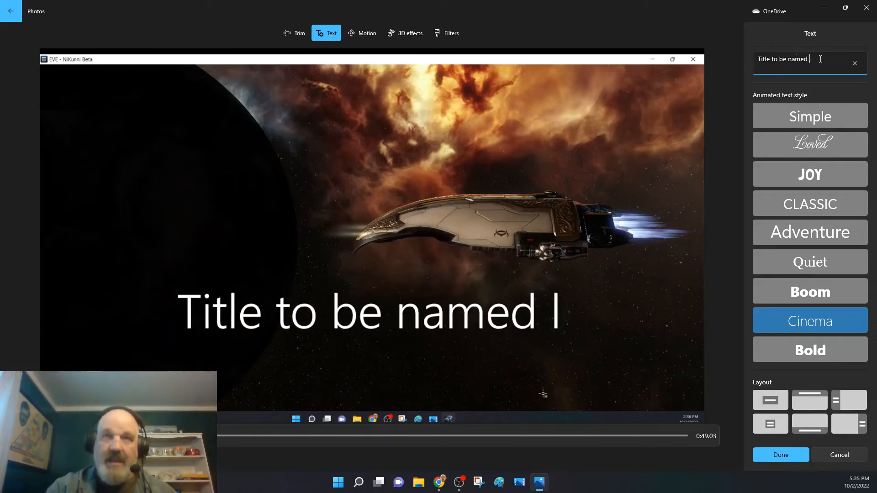
type("ter")
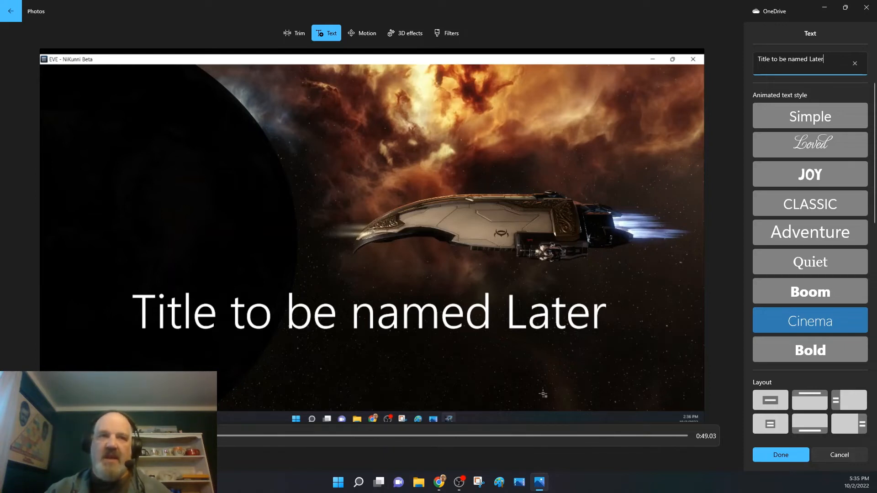
Set the caption's display span to nearly the first quarter of the second clip and apply it.
left_click_drag(218, 437, 251, 441)
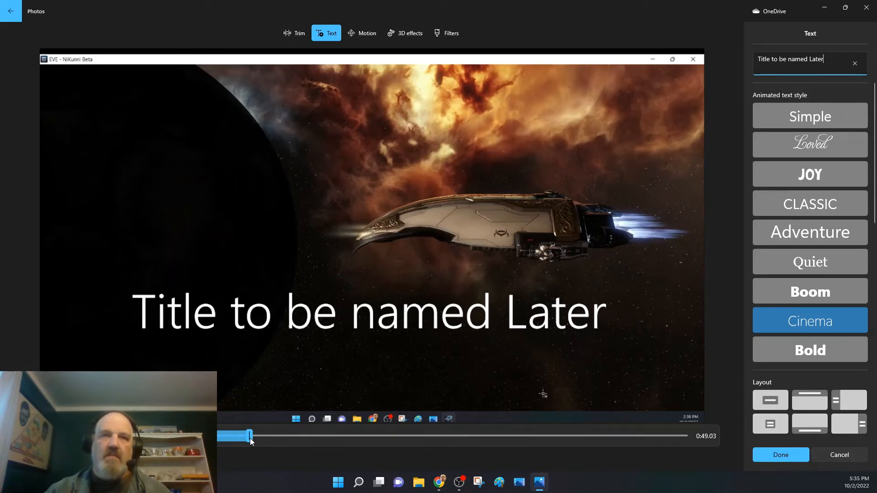
left_click(37, 436)
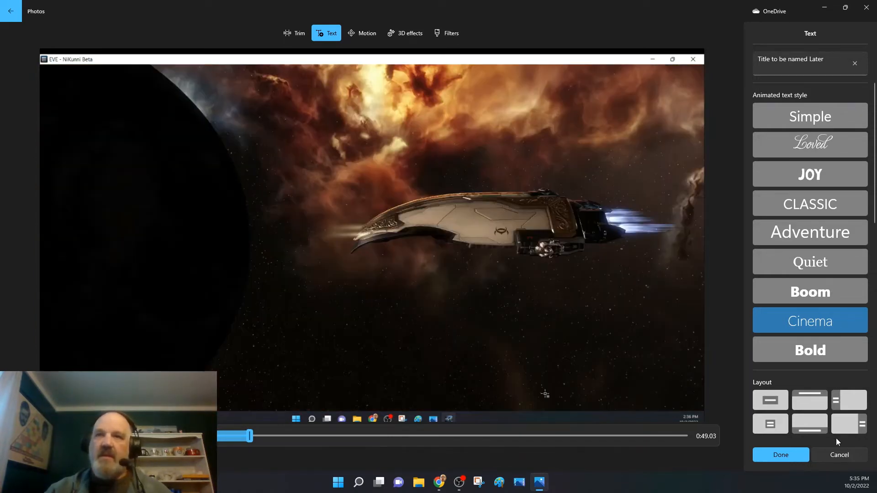
left_click(795, 456)
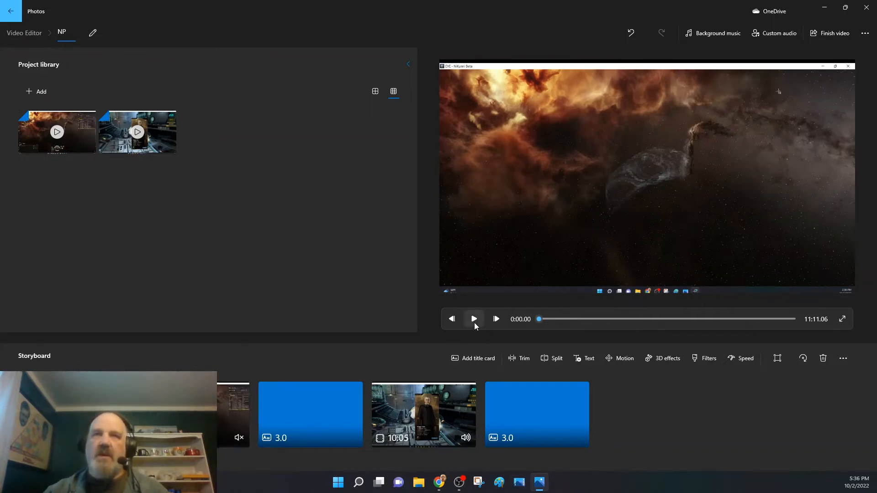
Watch the storyboard in full screen from the start to 1:10.43, and return to the editor.
left_click(840, 321)
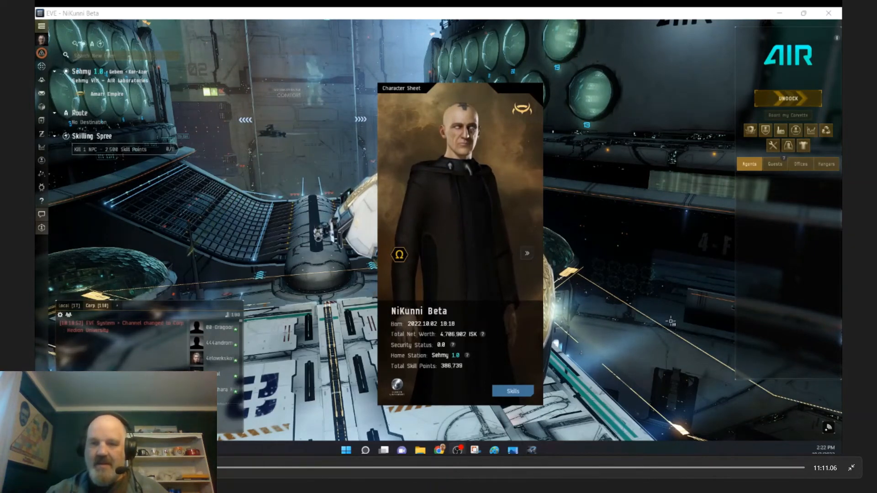
left_click(847, 468)
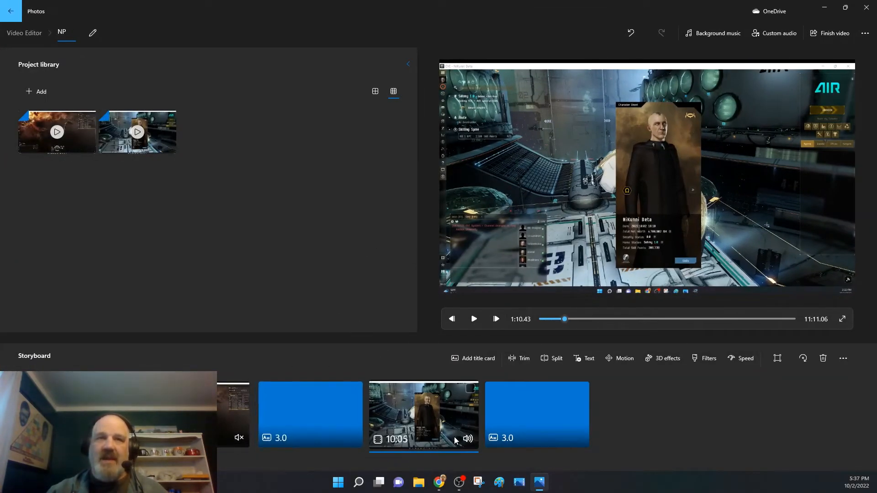
Mute and remove the 10:05 clip from the storyboard, and remove the 3.0-second title card that follows it.
left_click(470, 441)
left_click(469, 442)
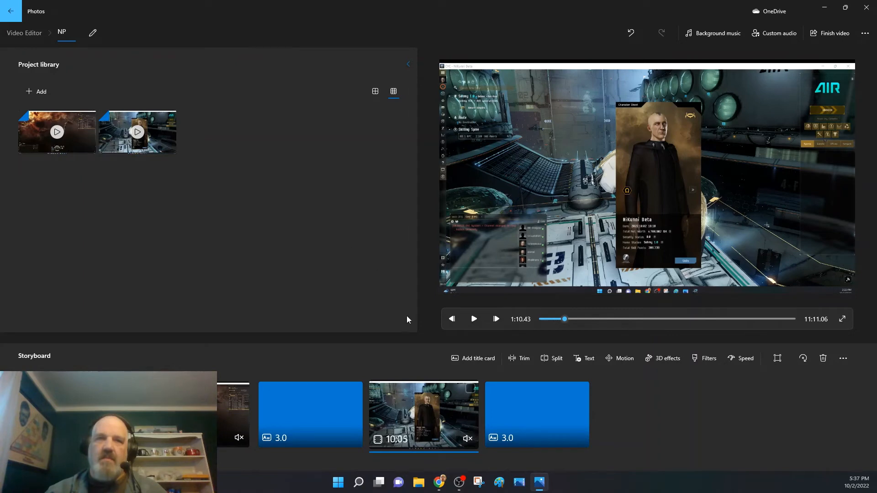
right_click(425, 415)
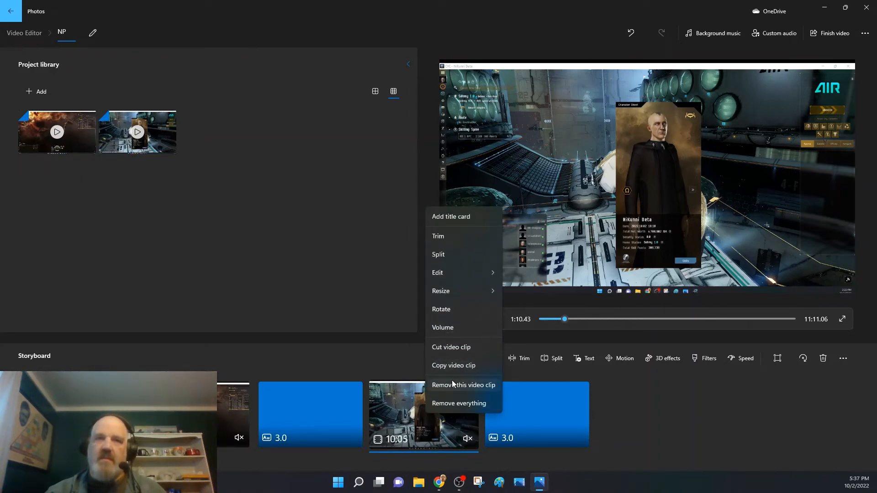
left_click(452, 384)
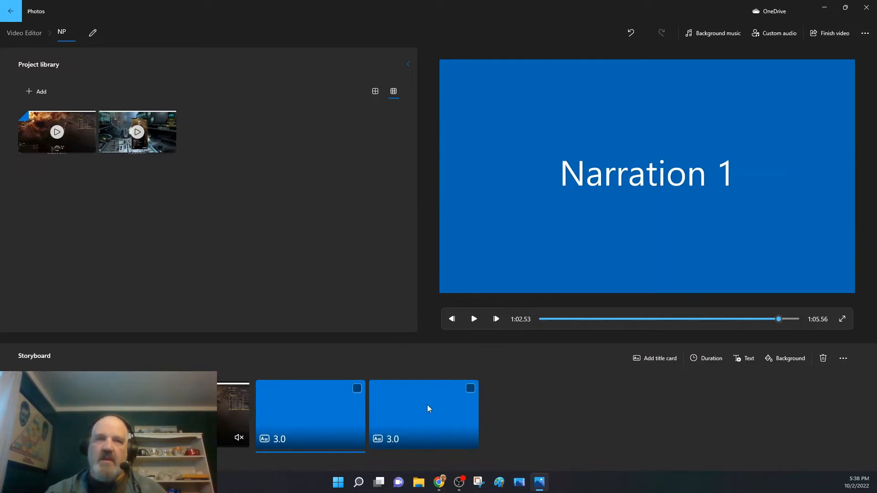
right_click(427, 405)
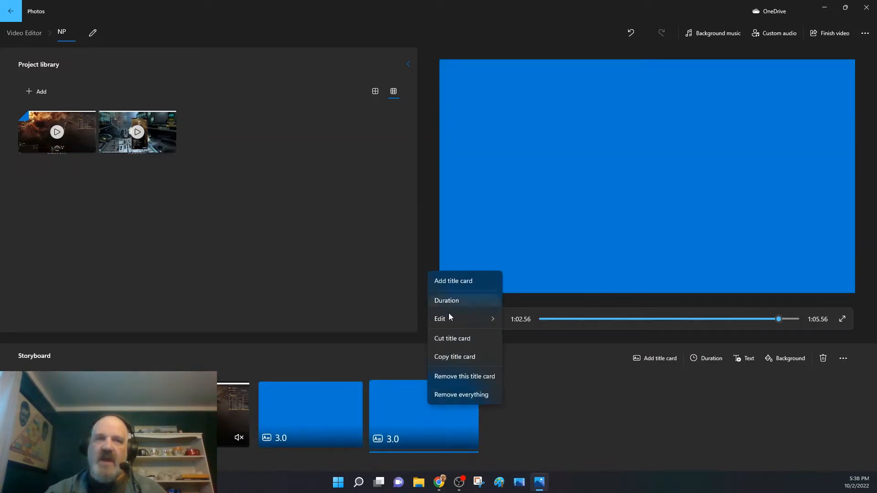
left_click(454, 376)
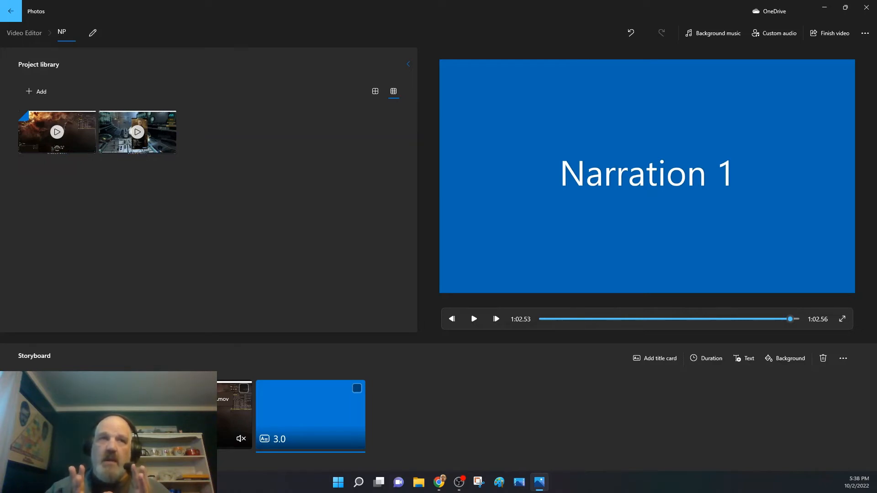
Split the captioned second clip at 0:21.90 on the storyboard, just after its caption fades out.
left_click(199, 416)
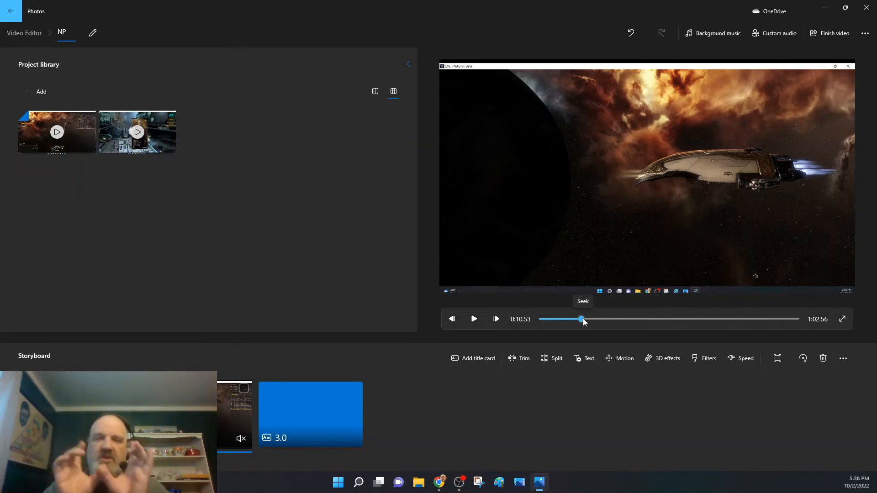
left_click_drag(583, 319, 618, 316)
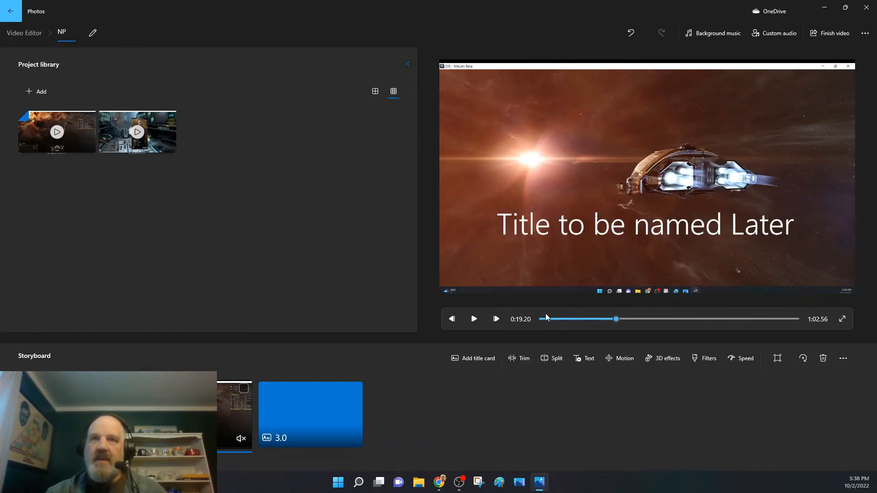
left_click(477, 321)
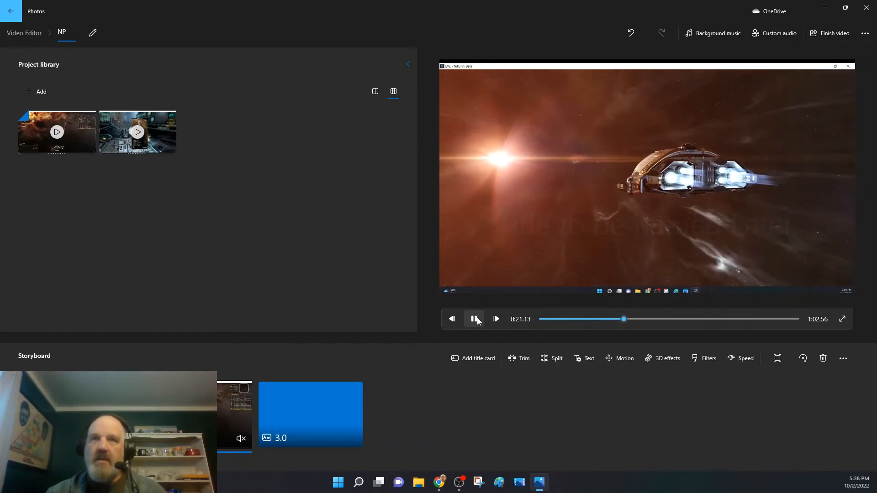
left_click(477, 321)
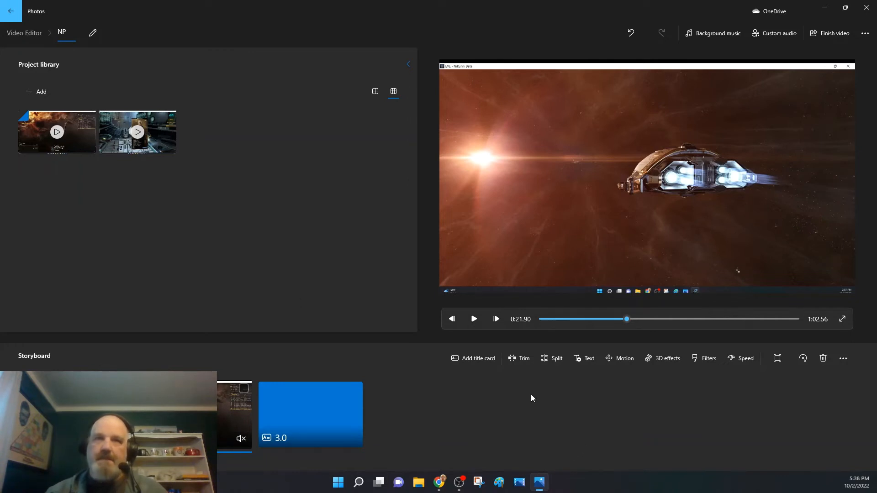
left_click(557, 360)
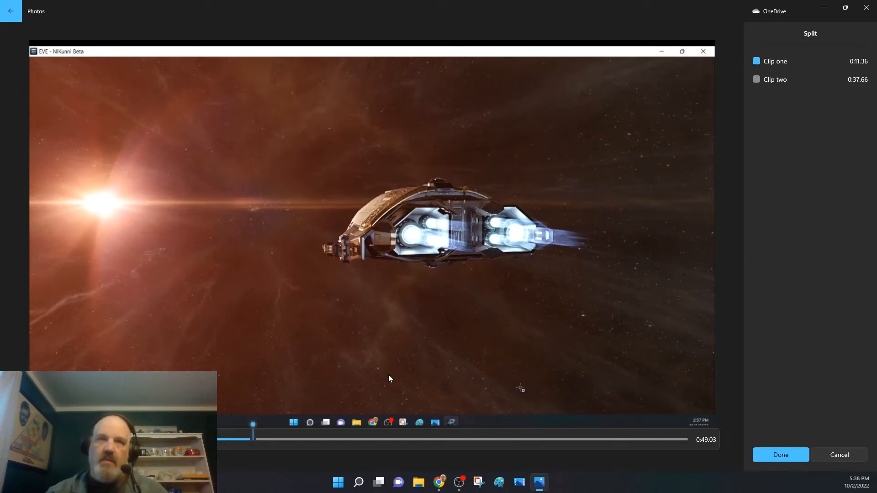
left_click(788, 458)
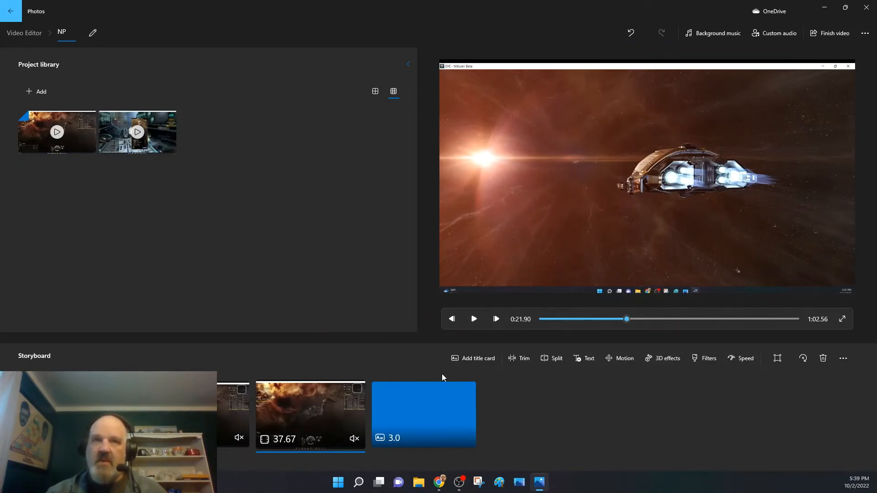
Play on to 0:25.53 and split the 37.67-second clip at that point.
left_click(475, 320)
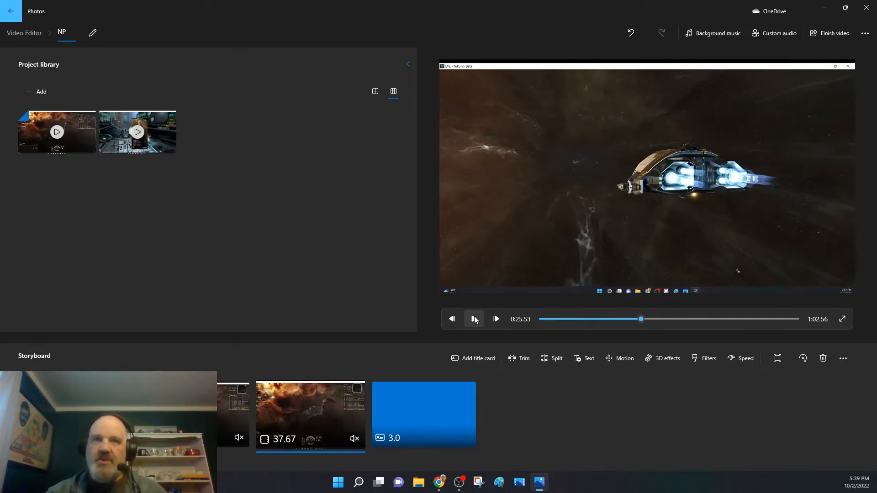
left_click(474, 320)
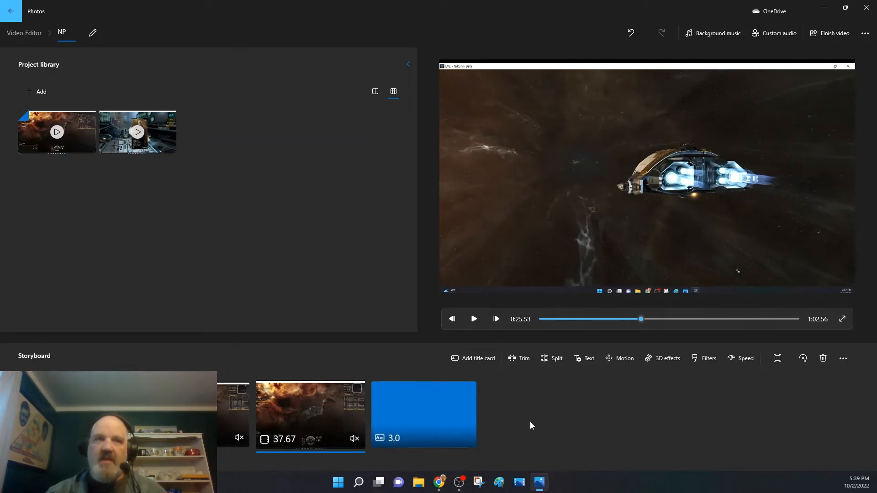
left_click(546, 360)
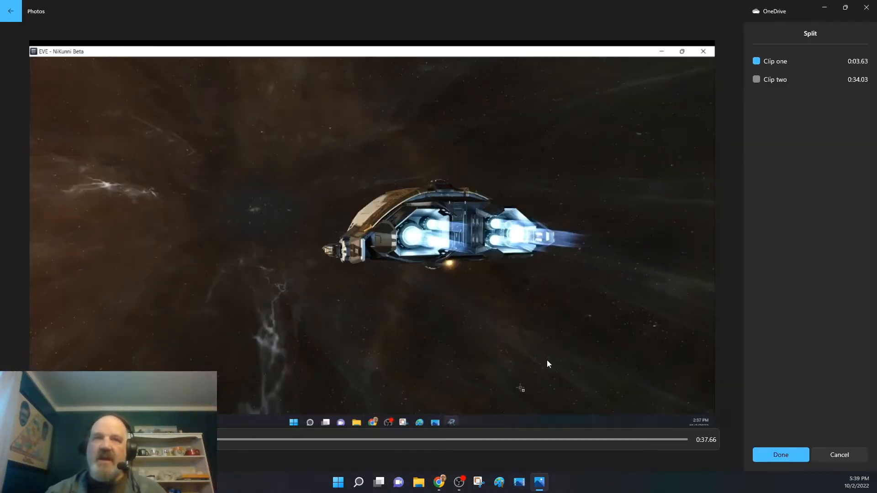
left_click(780, 455)
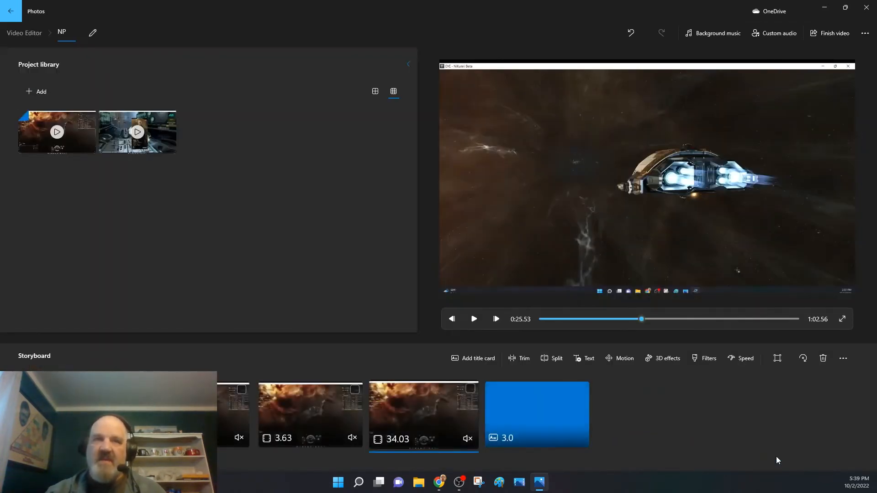
Play the 34.03-second clip on to 0:40.46 and seek back to 0:36.36 to look for a cut point.
left_click(474, 319)
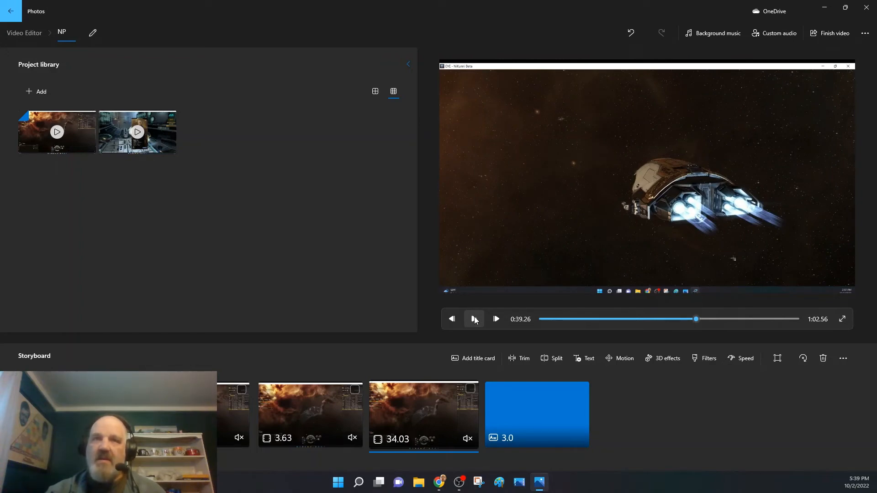
left_click(474, 320)
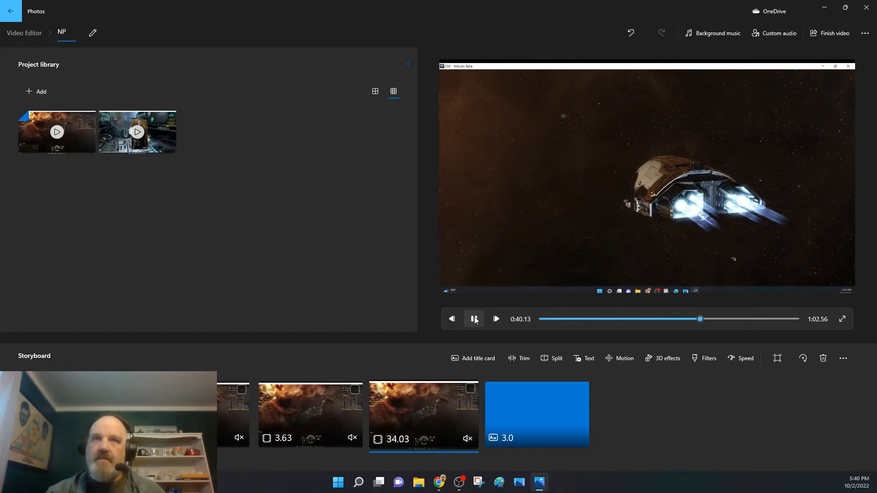
left_click(474, 319)
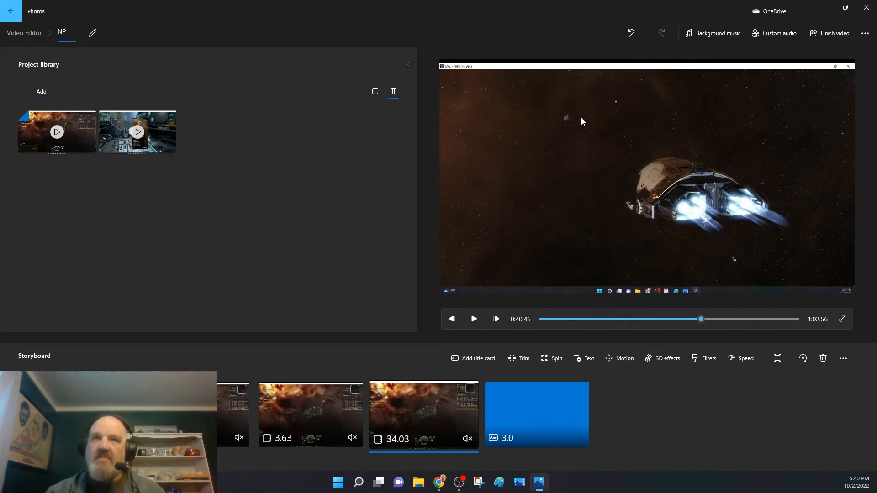
left_click(689, 318)
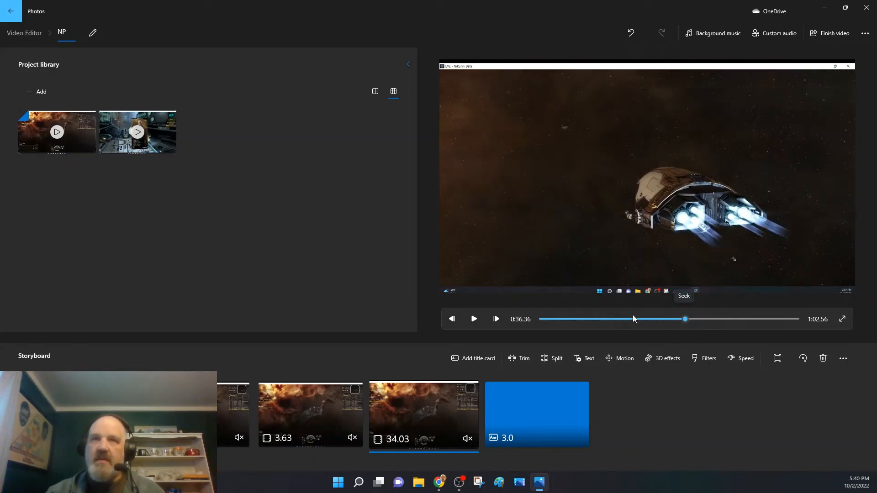
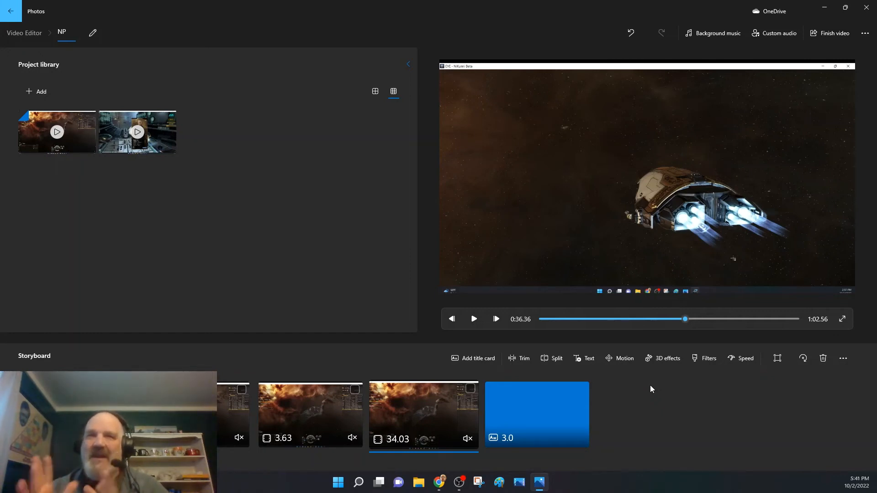
Split the 34.03-second clip at 0:36.36 on the storyboard and remove its first 10.83-second part.
left_click(555, 359)
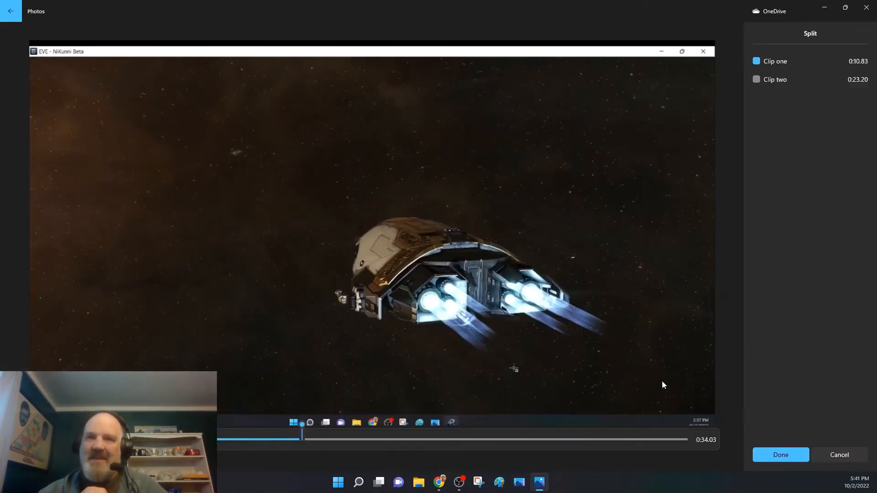
left_click(795, 461)
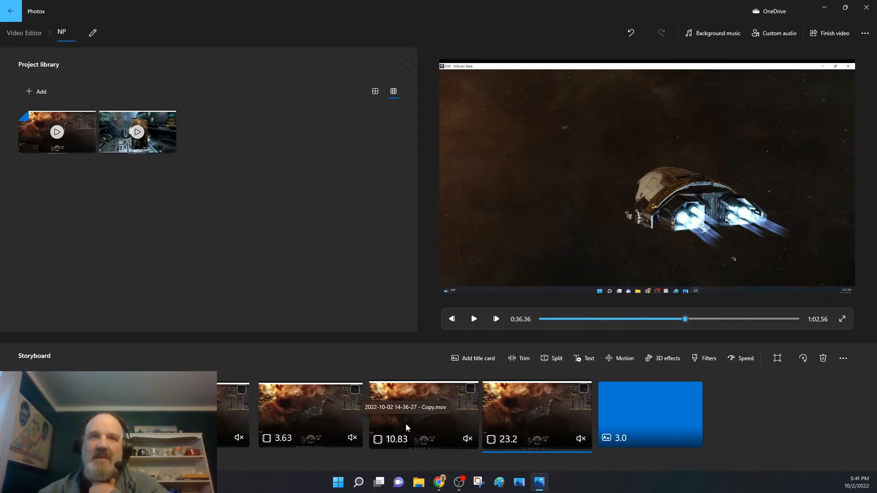
left_click_drag(406, 425, 319, 261)
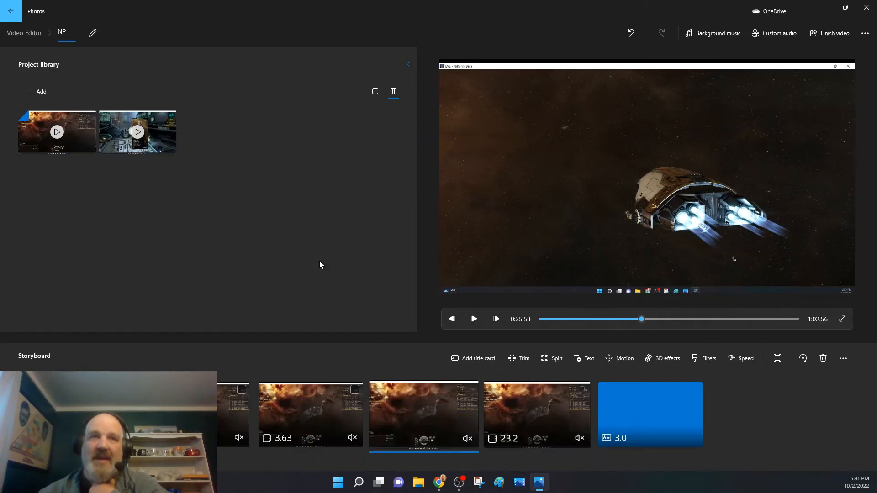
right_click(414, 418)
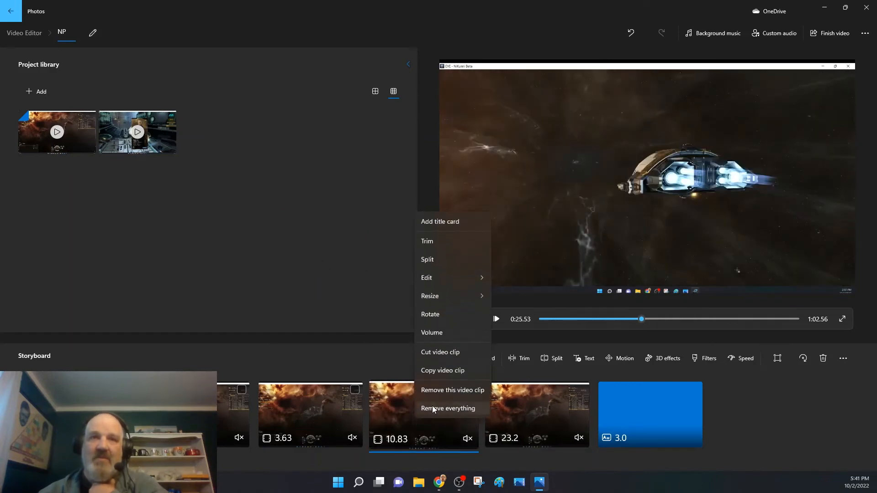
left_click(432, 391)
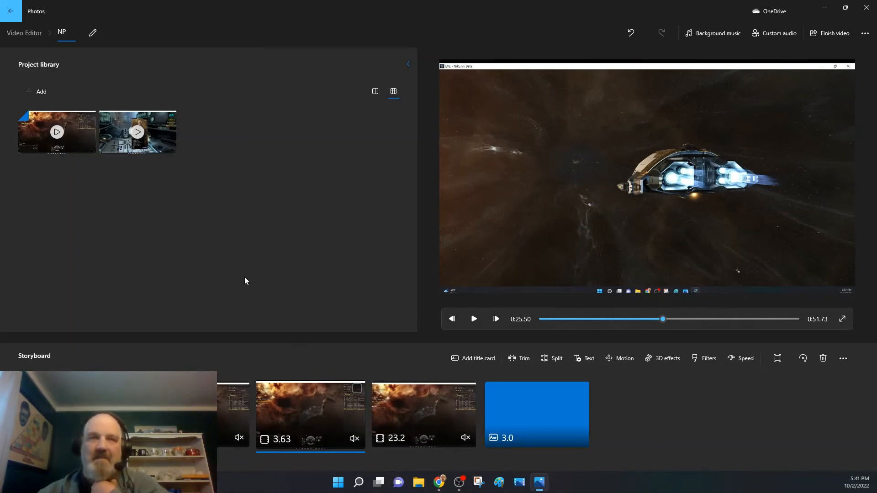
Play the edited video from the start in full screen, replaying an earlier stretch, through to the Narration 1 title card.
left_click(452, 319)
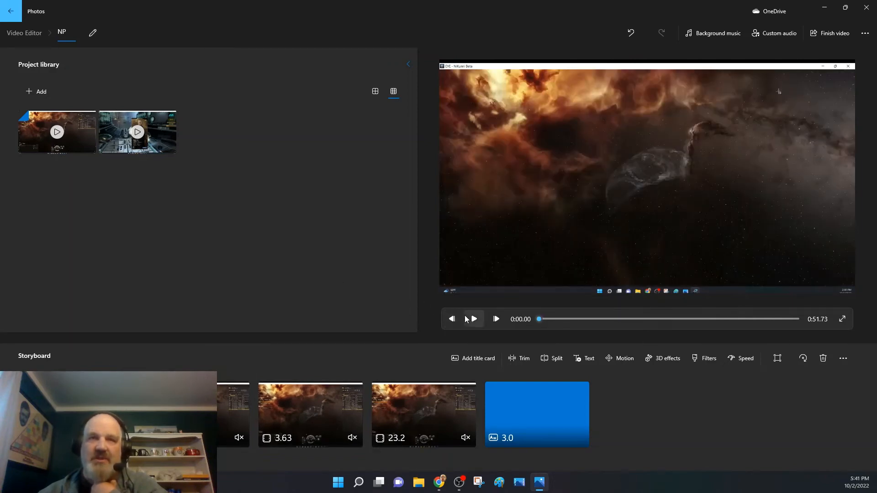
left_click(472, 319)
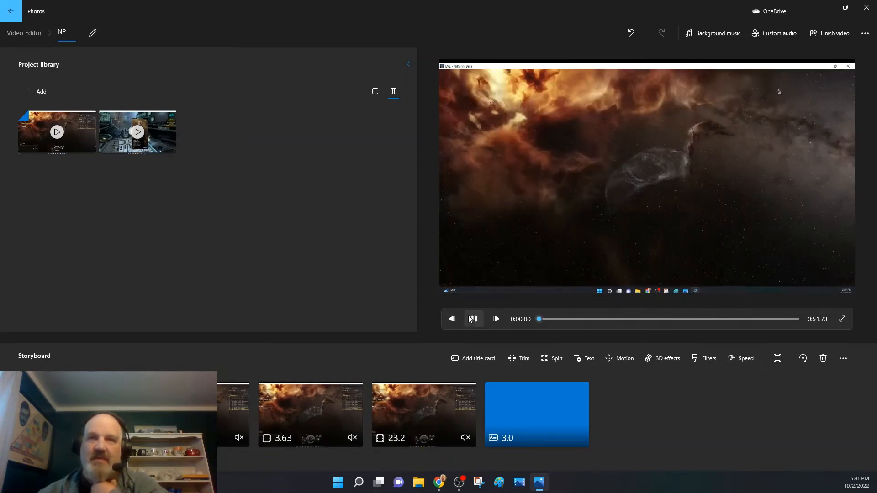
left_click(841, 319)
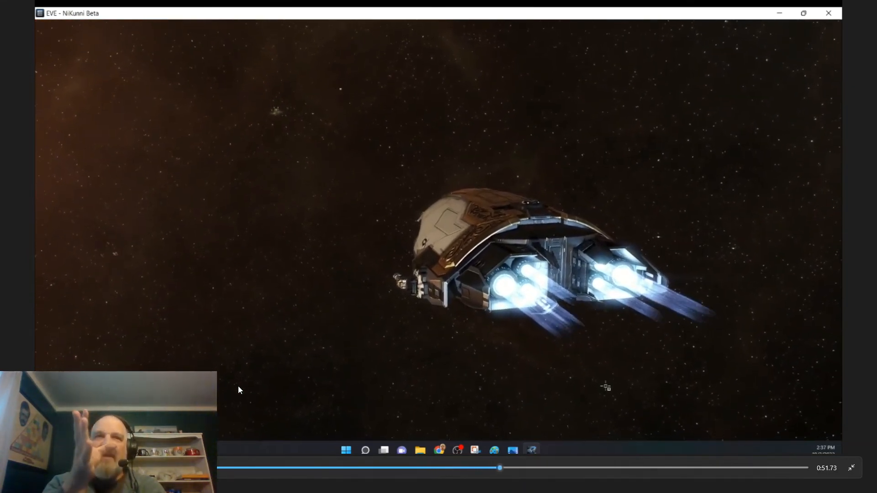
left_click(407, 467)
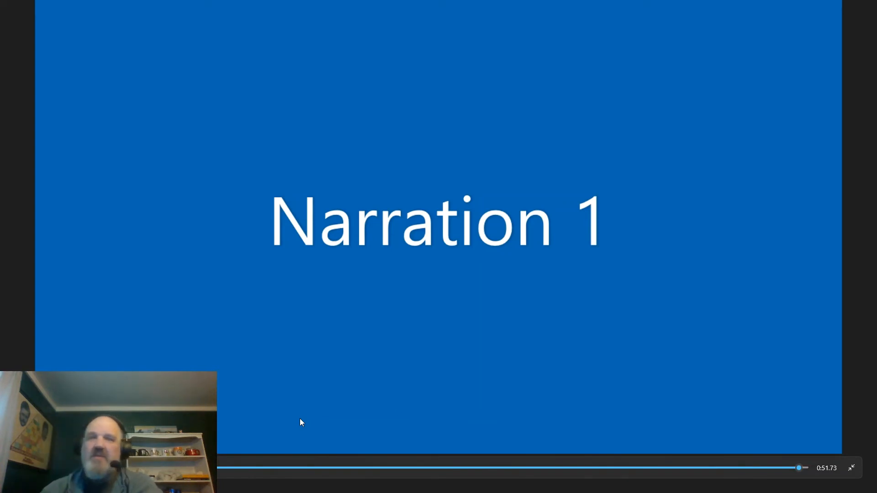
left_click(850, 468)
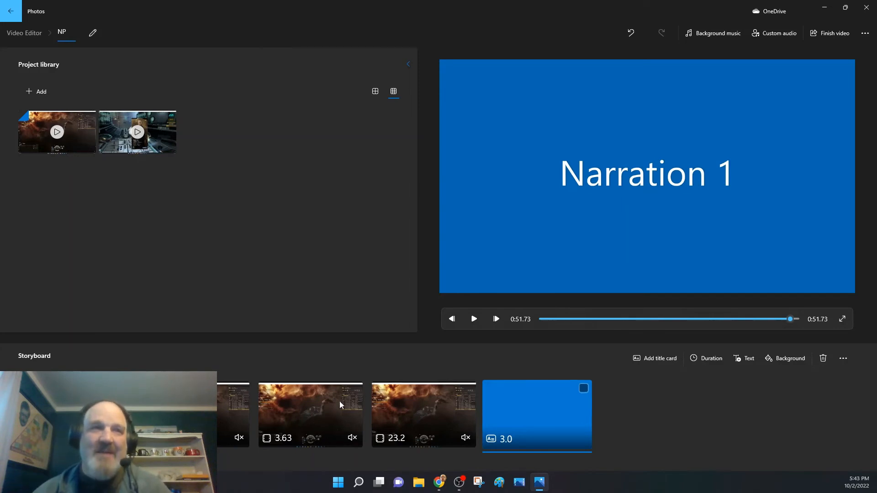
Preview Explorer and add it as background music at about a fifth of full volume, syncing the video to its beat.
left_click(86, 413)
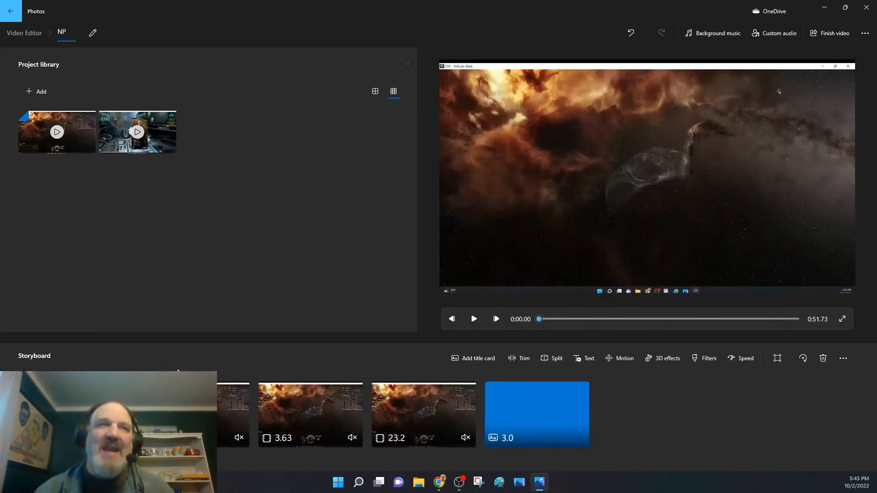
left_click(702, 32)
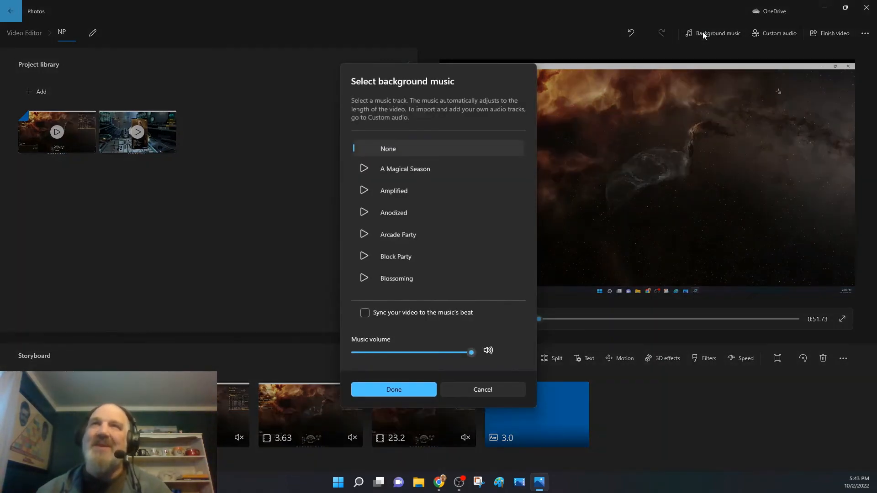
scroll(436, 245, "down", 5)
scroll(436, 245, "down", 5)
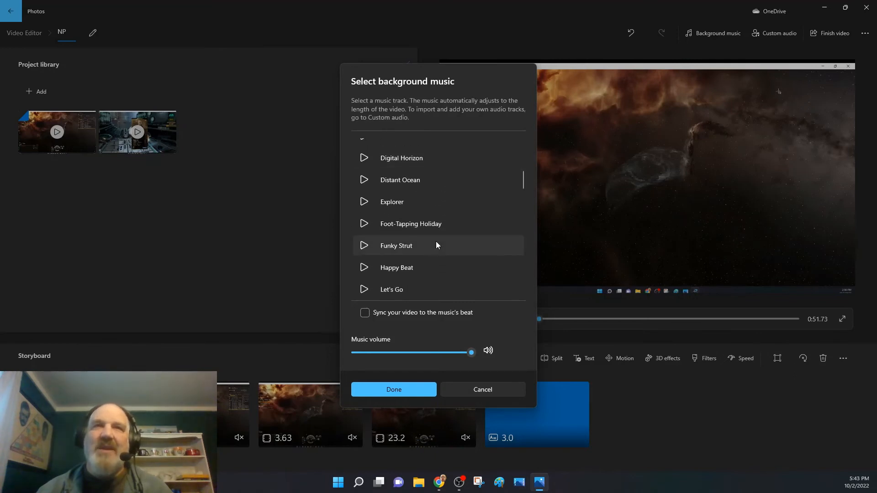
scroll(436, 245, "down", 1)
scroll(436, 245, "up", 5)
scroll(436, 241, "up", 1)
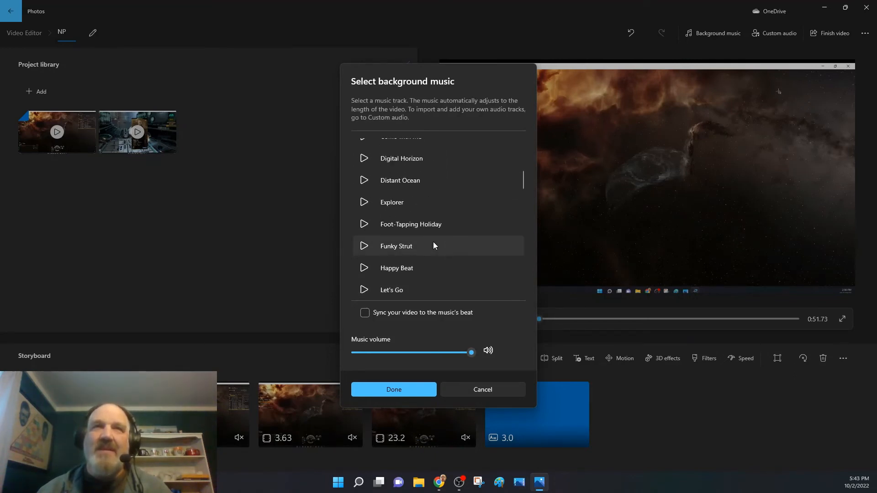
left_click(364, 203)
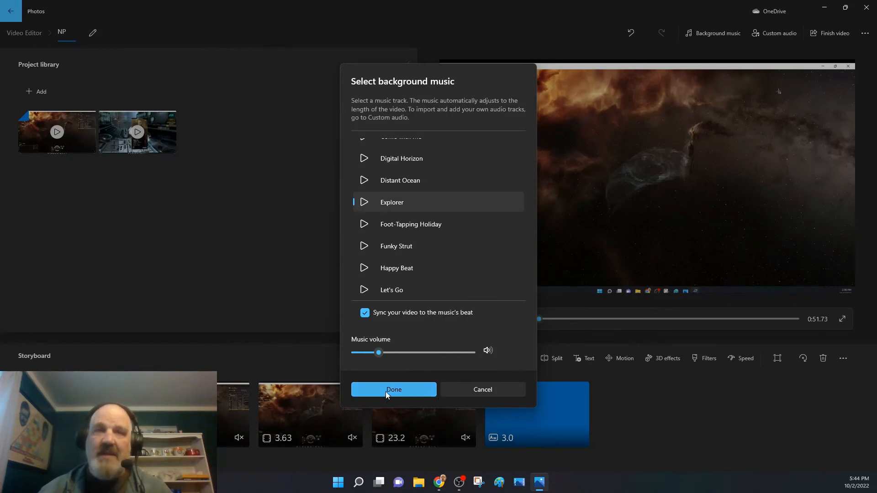
left_click(363, 202)
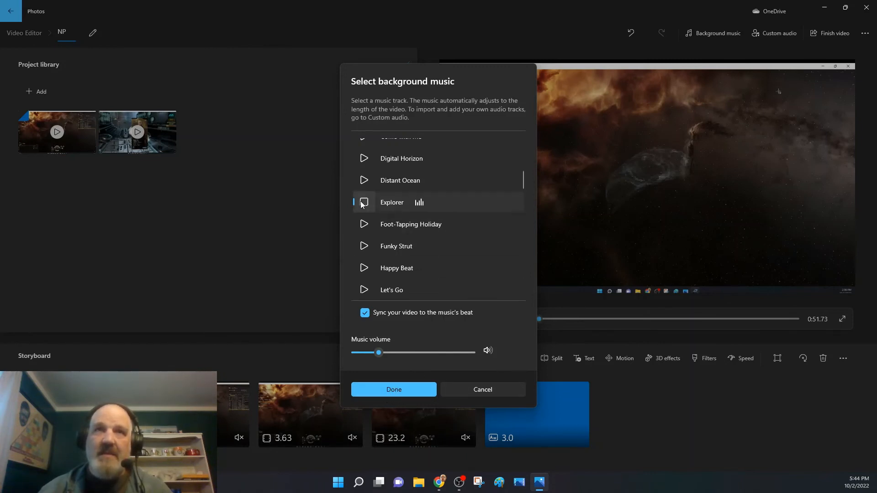
left_click(363, 202)
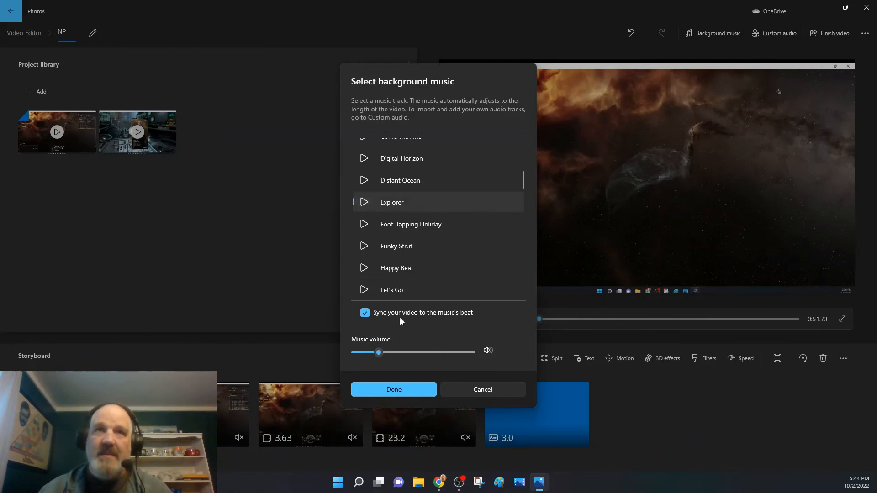
left_click(396, 391)
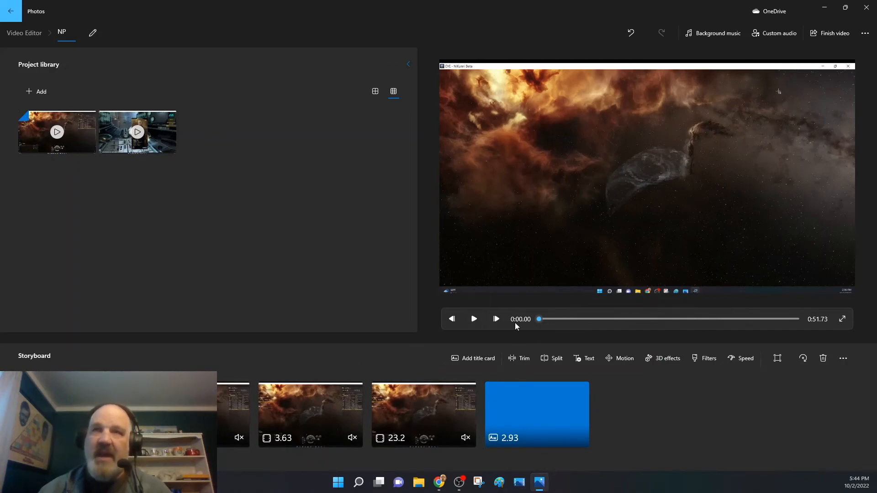
Play the video with its music up to 0:49.33, and reapply the Explorer track with beat syncing off.
left_click(474, 318)
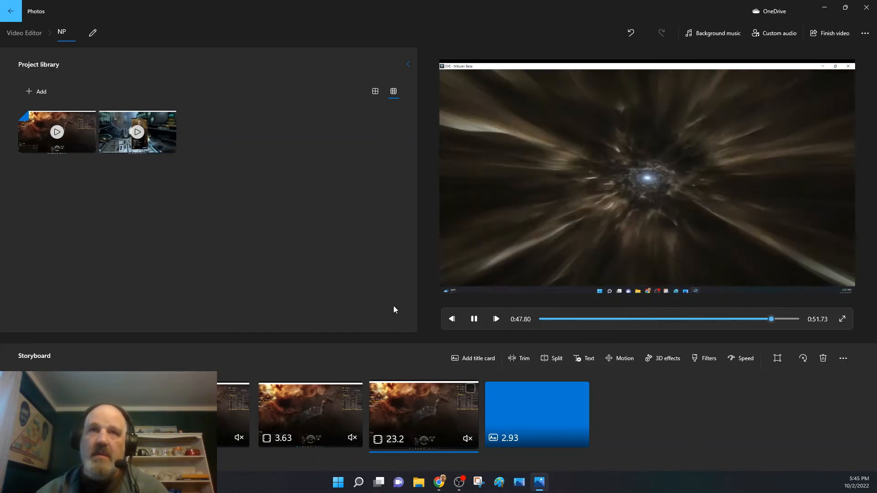
left_click(473, 320)
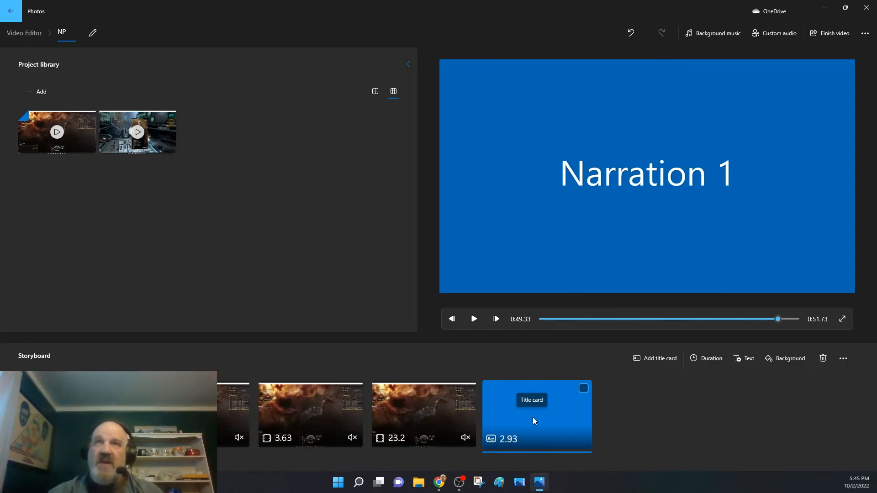
left_click(700, 34)
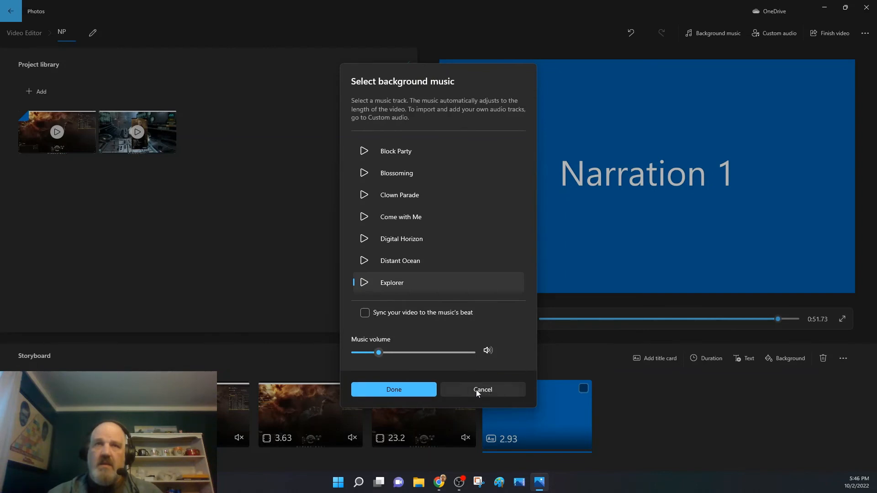
left_click(398, 389)
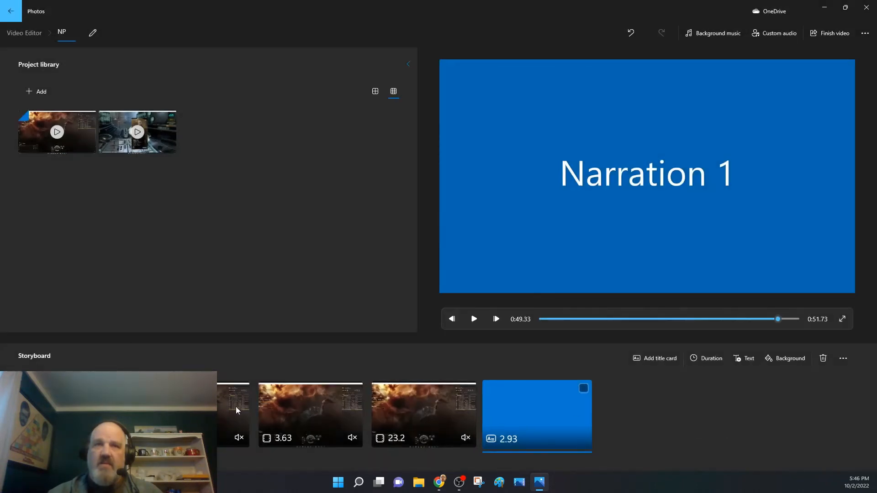
Replay the video from the beginning to 0:15.20 to check the background music under the opening titles.
left_click(452, 319)
left_click(473, 319)
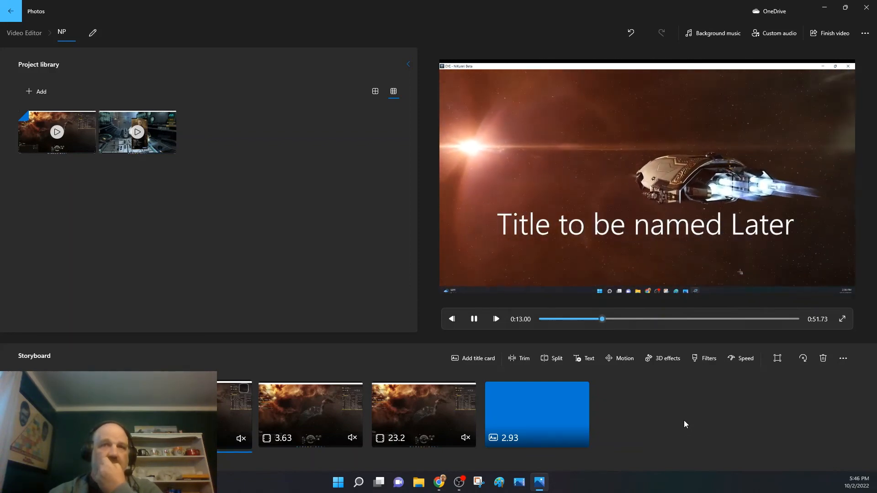
left_click(474, 319)
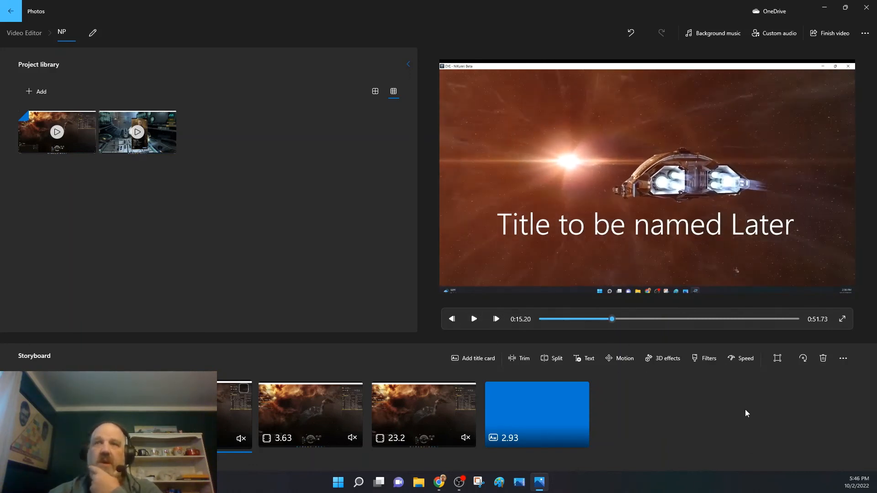
Mute the music volume and set the background music to None.
left_click(713, 35)
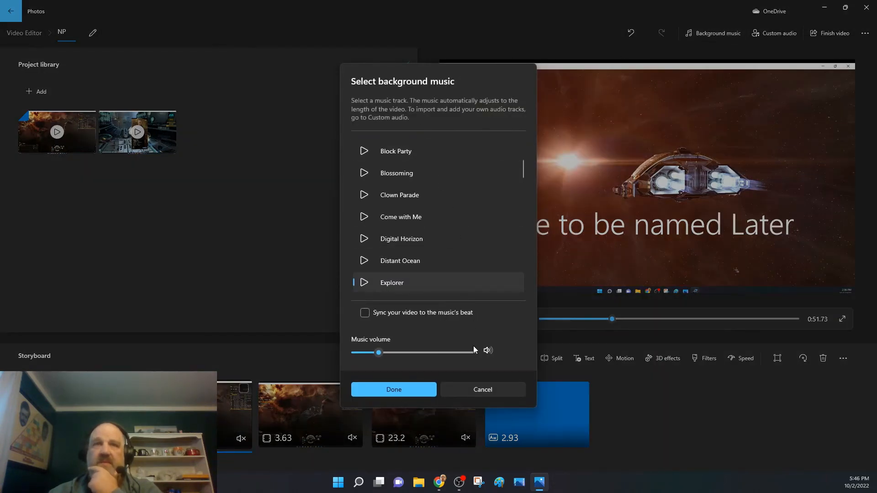
left_click_drag(379, 353, 355, 353)
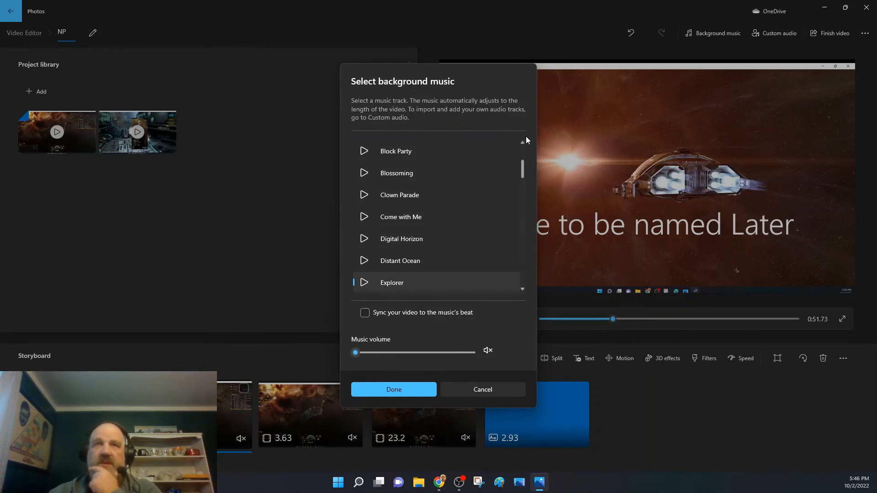
scroll(521, 143, "up", 5)
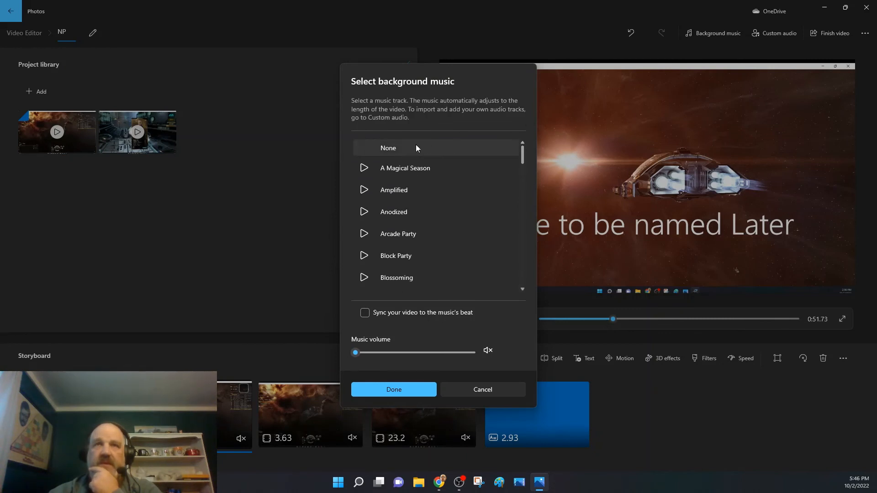
left_click(401, 389)
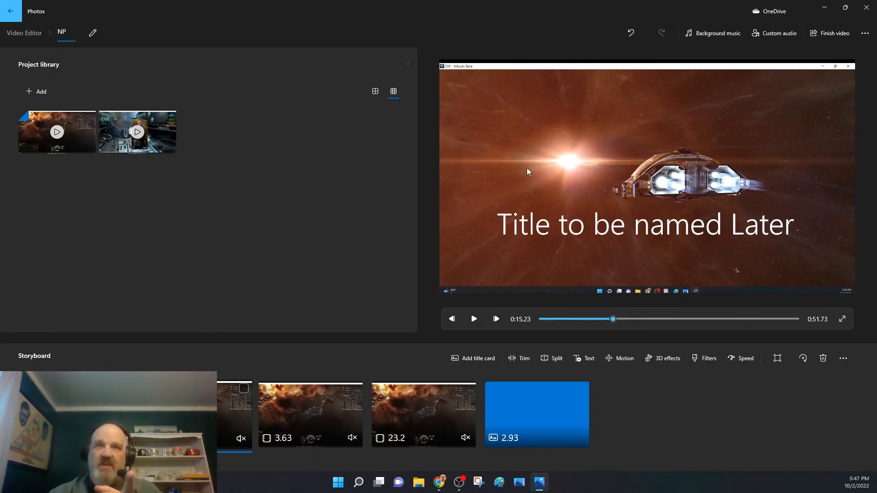
Export the finished video to the Desktop in High 1080p quality with the file name vid1.
left_click(829, 34)
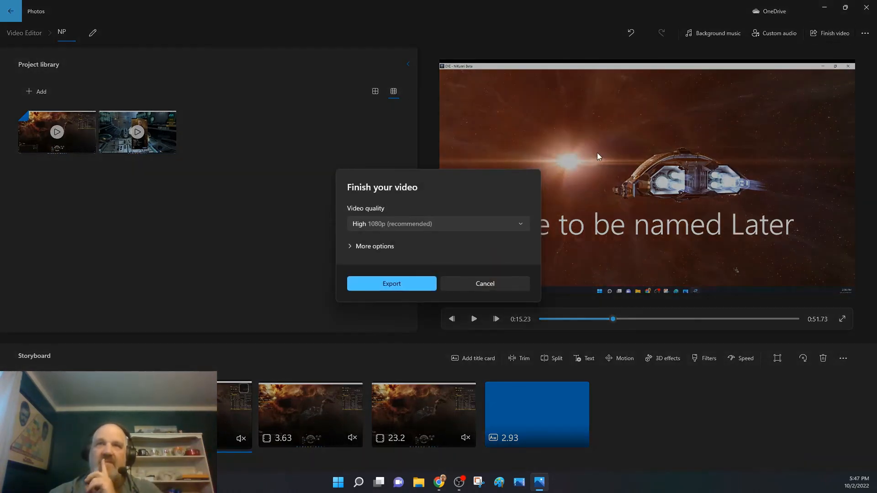
left_click(380, 285)
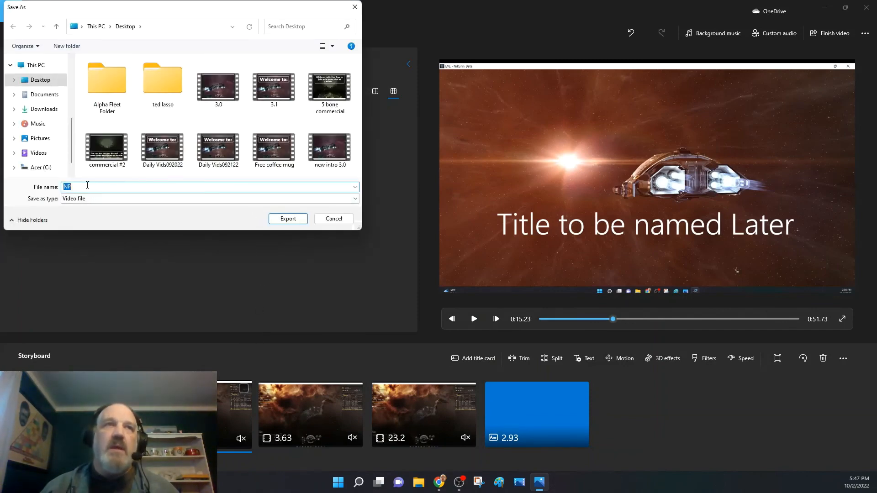
type("new intro")
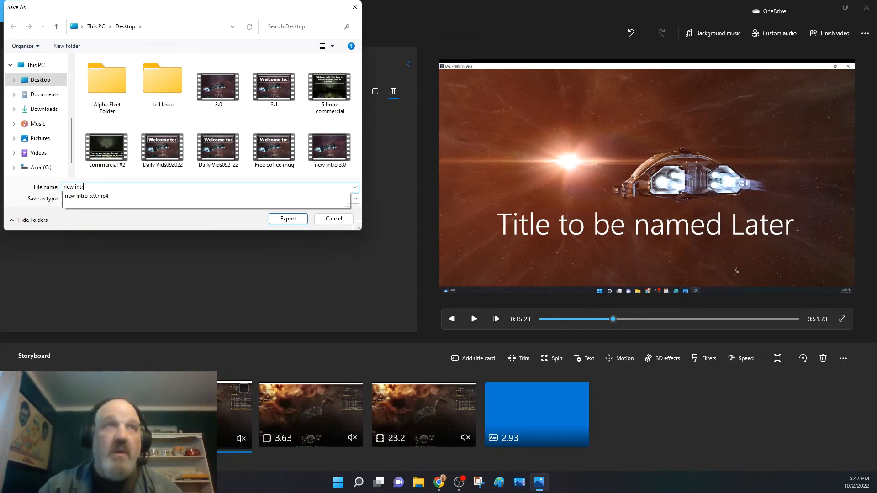
key("BackSpace")
key("BackSpace")
key("BackSpace")
key("BackSpace")
key("BackSpace")
key("BackSpace")
key("BackSpace")
key("BackSpace")
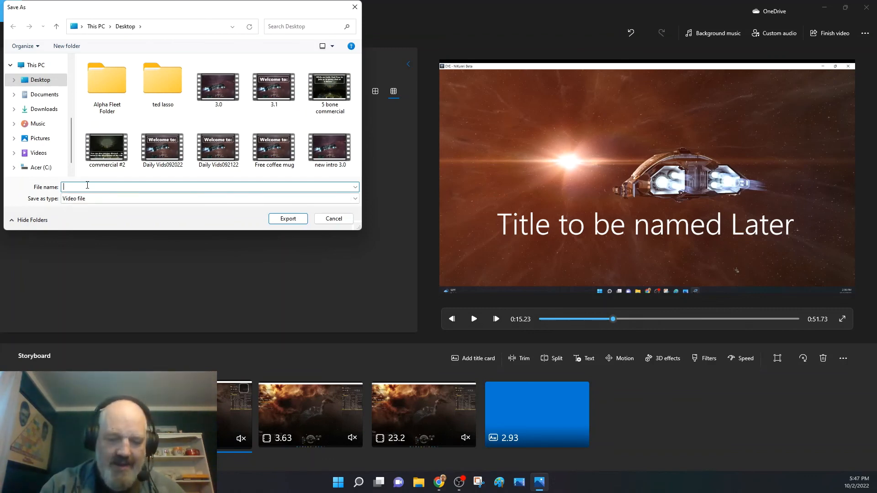
type("vid1")
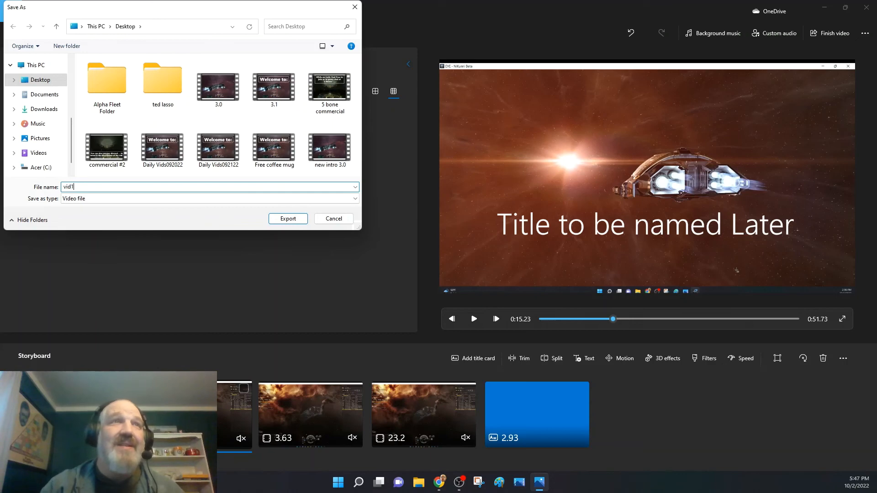
left_click(287, 220)
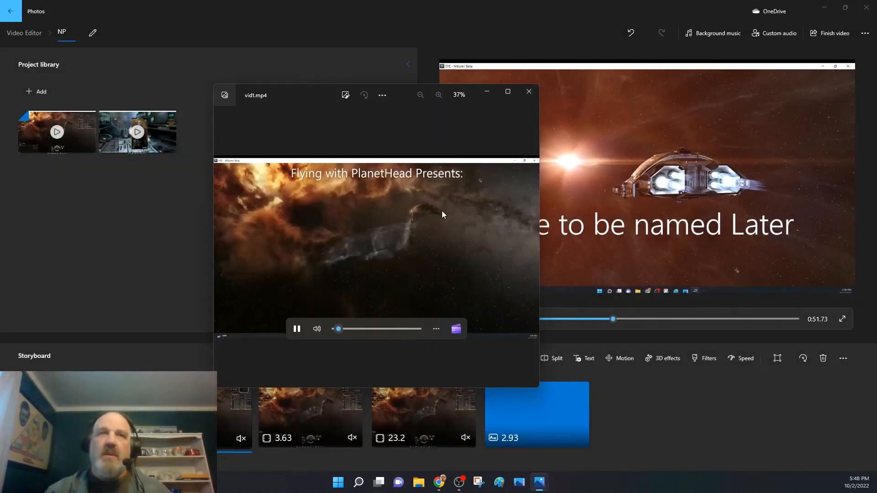
Maximize the exported vid1.mp4 playback window and watch the video to about 0:41.
left_click(509, 89)
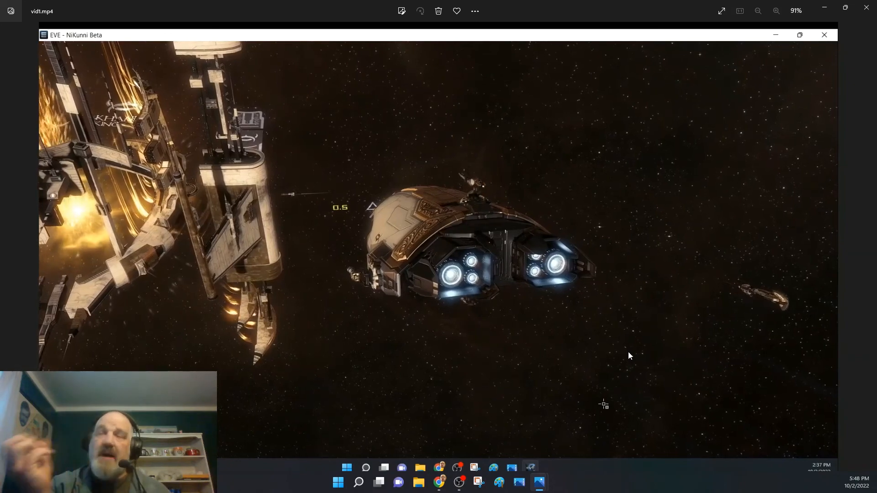
mouse_move(730, 254)
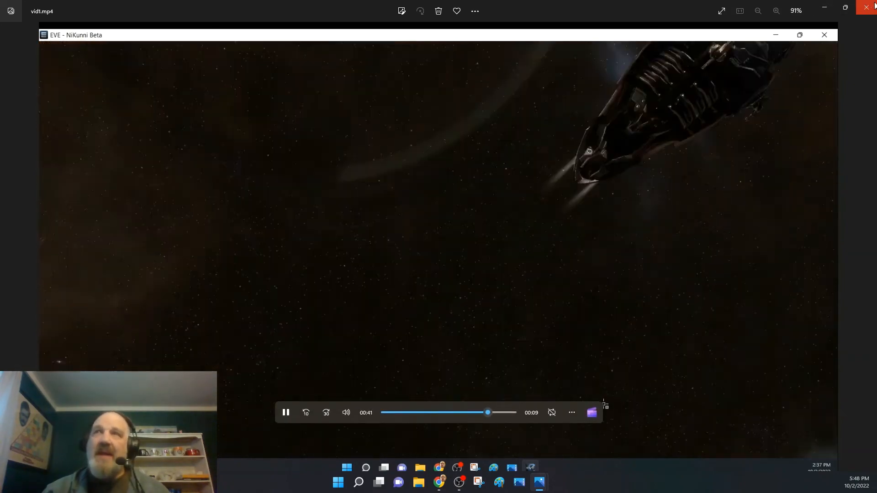